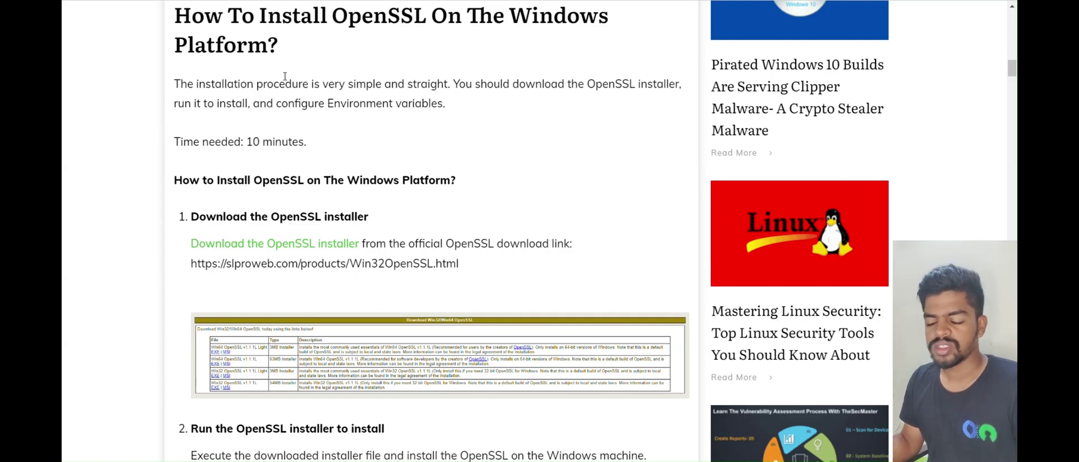
Go to the Shining Light Productions OpenSSL installer download page
{"action": "scroll", "coordinate": [289, 75], "scroll_direction": "up", "scroll_amount": 6}
{"action": "scroll", "coordinate": [295, 92], "scroll_direction": "up", "scroll_amount": 10}
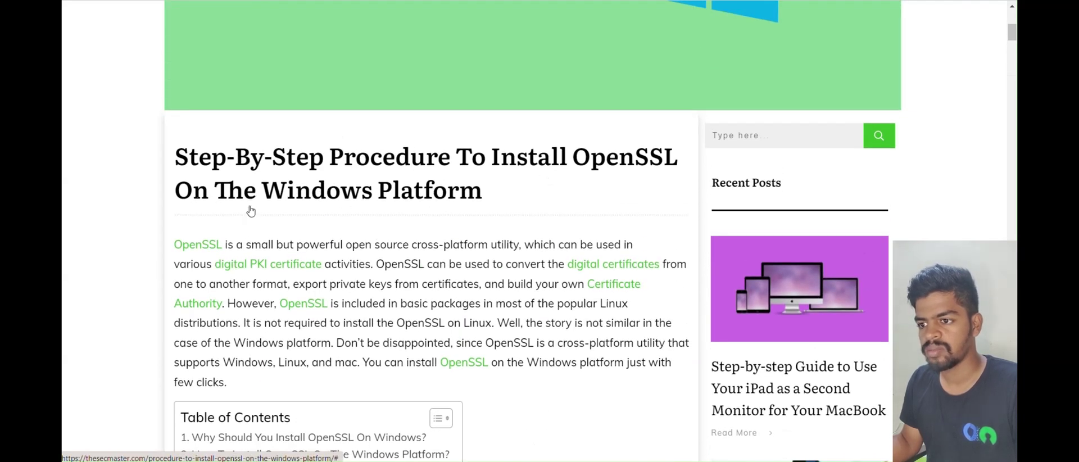
{"action": "scroll", "coordinate": [359, 219], "scroll_direction": "up", "scroll_amount": 3}
{"action": "scroll", "coordinate": [358, 215], "scroll_direction": "up", "scroll_amount": 4}
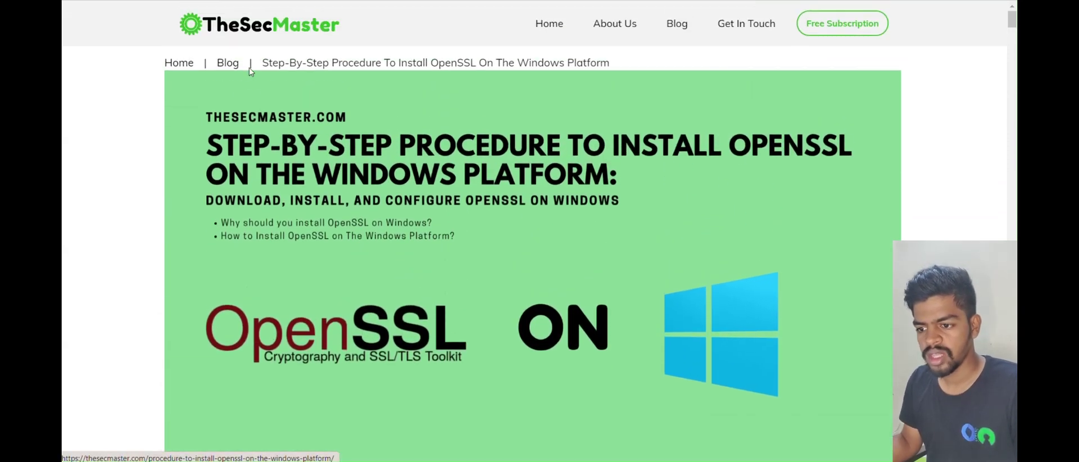
{"action": "scroll", "coordinate": [244, 166], "scroll_direction": "down", "scroll_amount": 2}
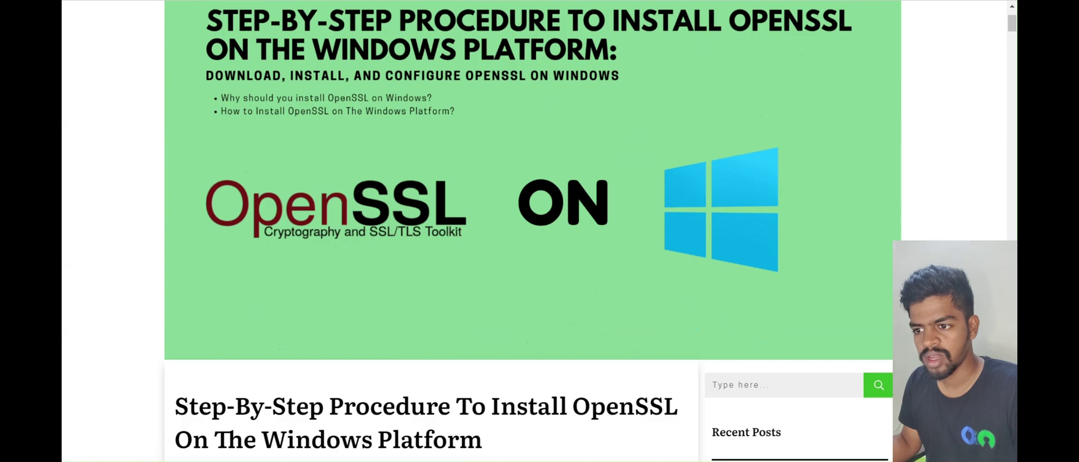
{"action": "scroll", "coordinate": [366, 203], "scroll_direction": "down", "scroll_amount": 15}
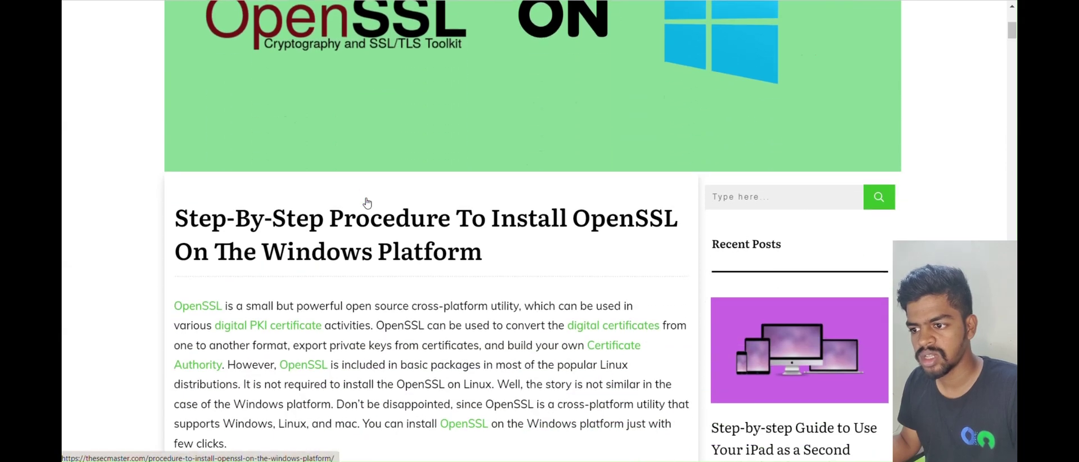
{"action": "scroll", "coordinate": [366, 202], "scroll_direction": "down", "scroll_amount": 6}
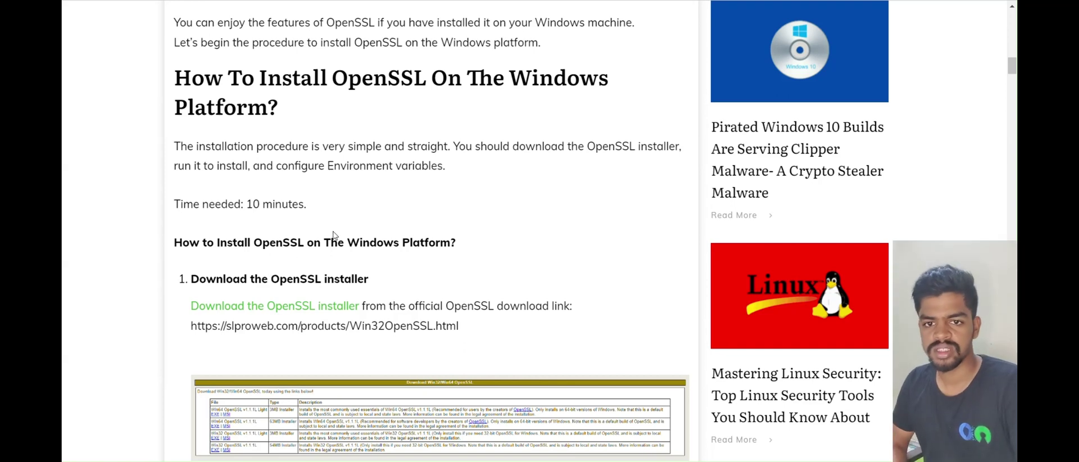
{"action": "scroll", "coordinate": [318, 234], "scroll_direction": "down", "scroll_amount": 1}
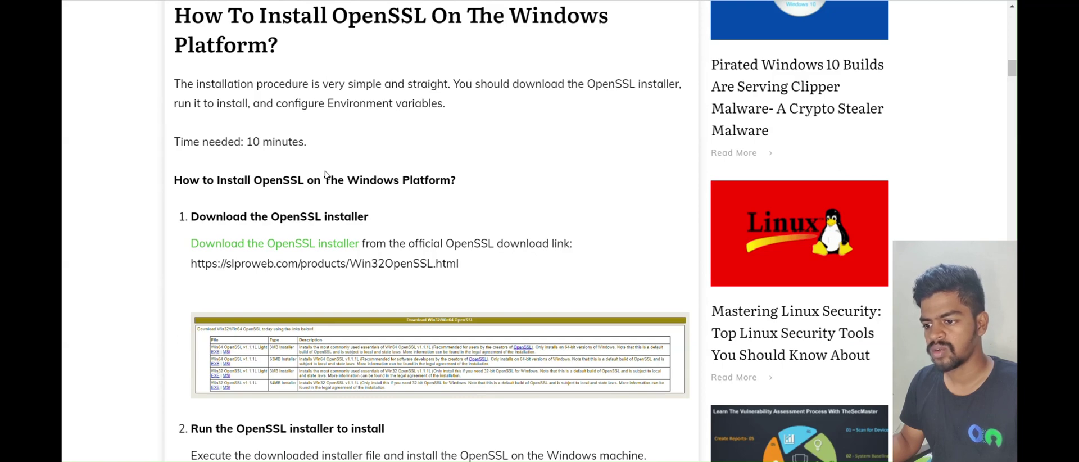
{"action": "left_click", "coordinate": [244, 244]}
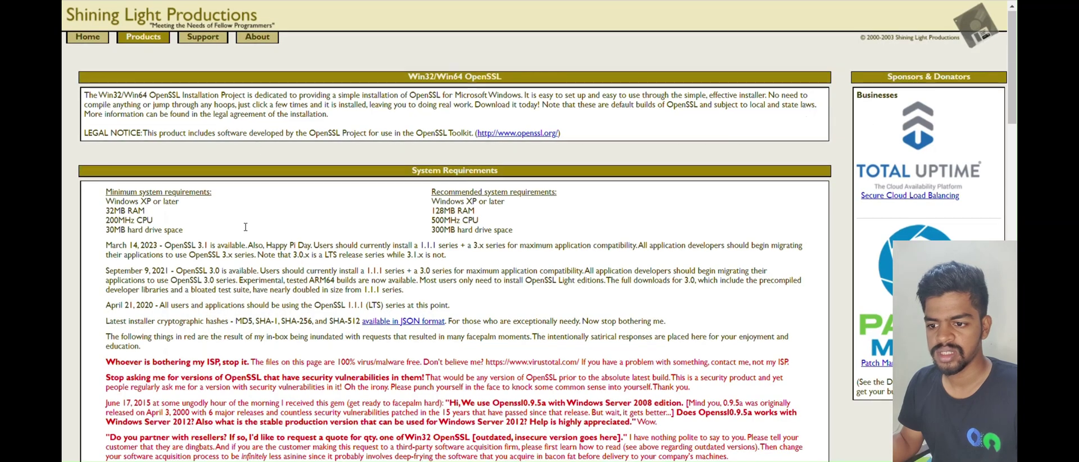
Download the Win64 OpenSSL v3.1.1 Light EXE installer from the download table
{"action": "scroll", "coordinate": [250, 235], "scroll_direction": "down", "scroll_amount": 5}
{"action": "scroll", "coordinate": [250, 236], "scroll_direction": "down", "scroll_amount": 3}
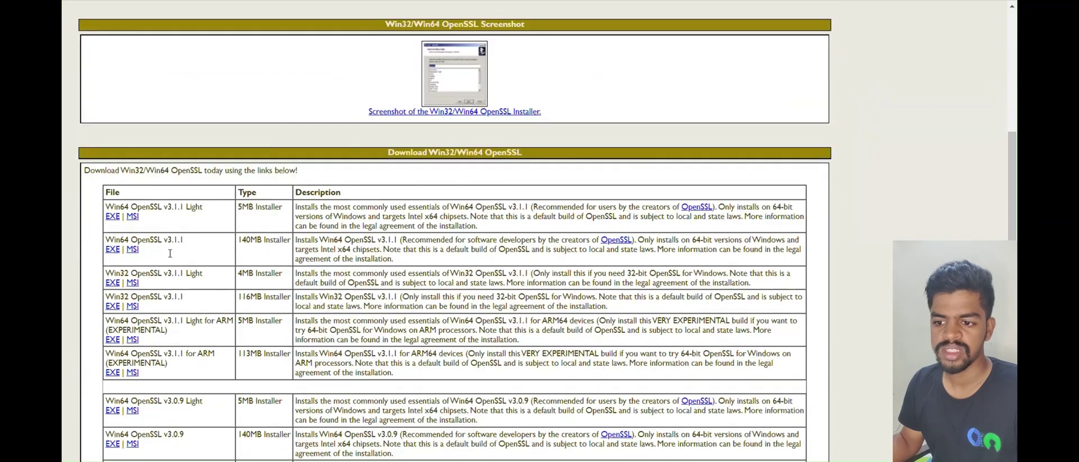
{"action": "left_click", "coordinate": [112, 218]}
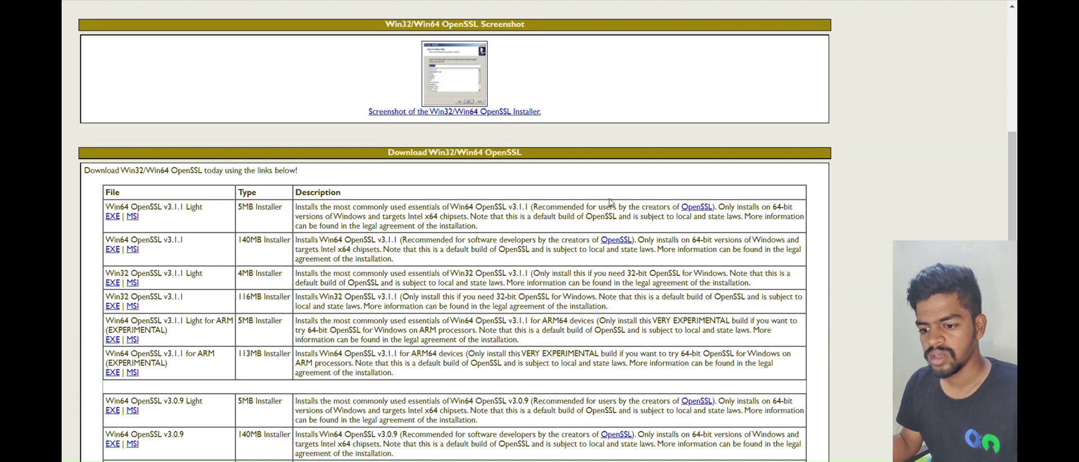
{"action": "left_click_drag", "start_coordinate": [556, 205], "coordinate": [666, 206]}
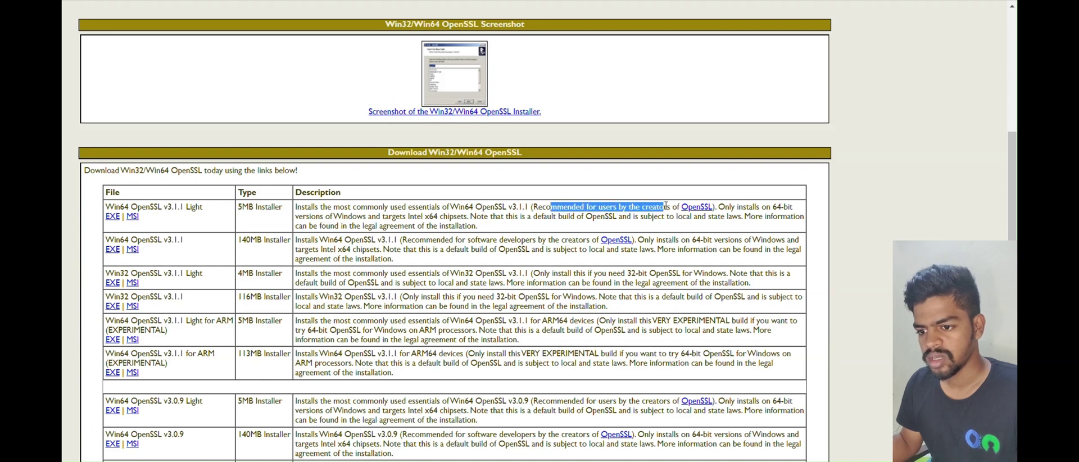
{"action": "right_click", "coordinate": [665, 206]}
{"action": "left_click", "coordinate": [638, 207]}
{"action": "left_click", "coordinate": [638, 207]}
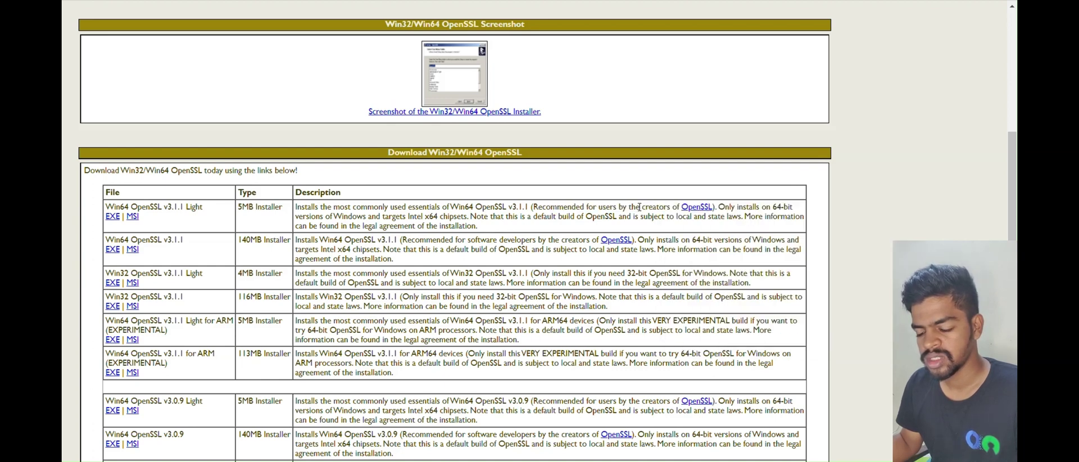
{"action": "left_click", "coordinate": [112, 216]}
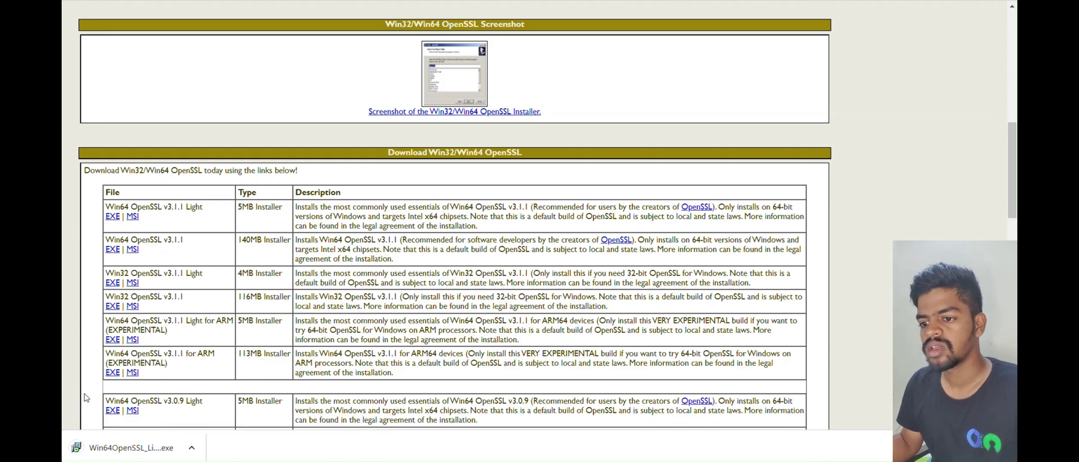
Run the downloaded OpenSSL installer and accept the license agreement
{"action": "left_click", "coordinate": [191, 447]}
{"action": "left_click", "coordinate": [216, 364]}
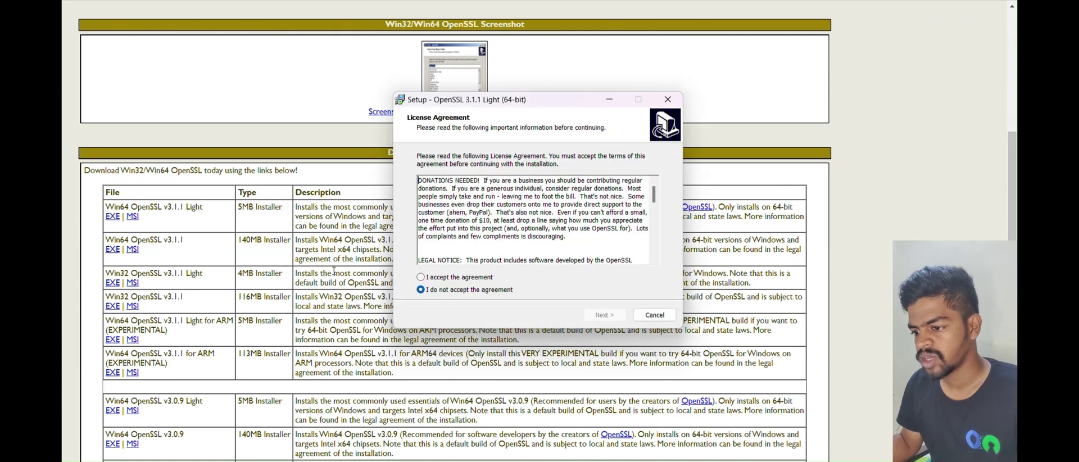
{"action": "left_click", "coordinate": [431, 278]}
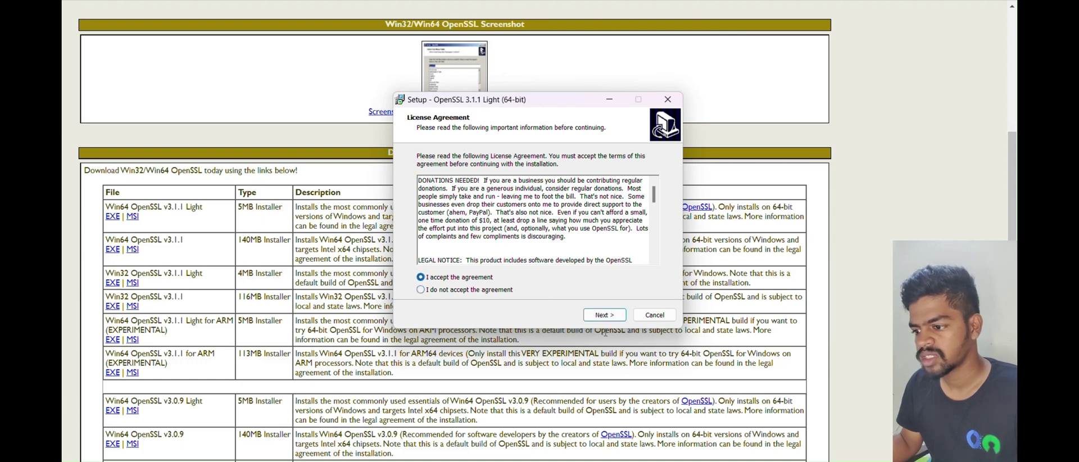
{"action": "left_click", "coordinate": [603, 316]}
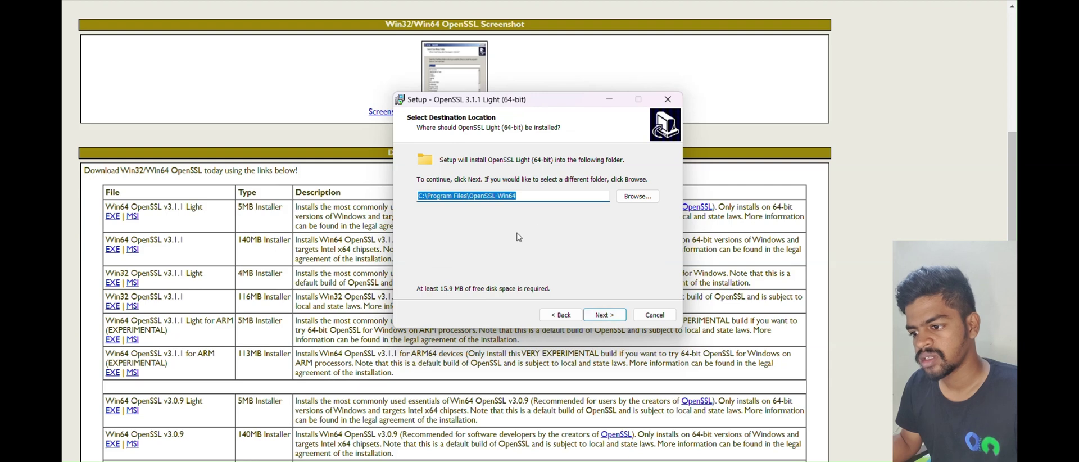
Install into C:\Program Files\OpenSSL-Win64 with default options, declining the $10 donation, and finish
{"action": "left_click", "coordinate": [596, 317]}
{"action": "left_click", "coordinate": [596, 317]}
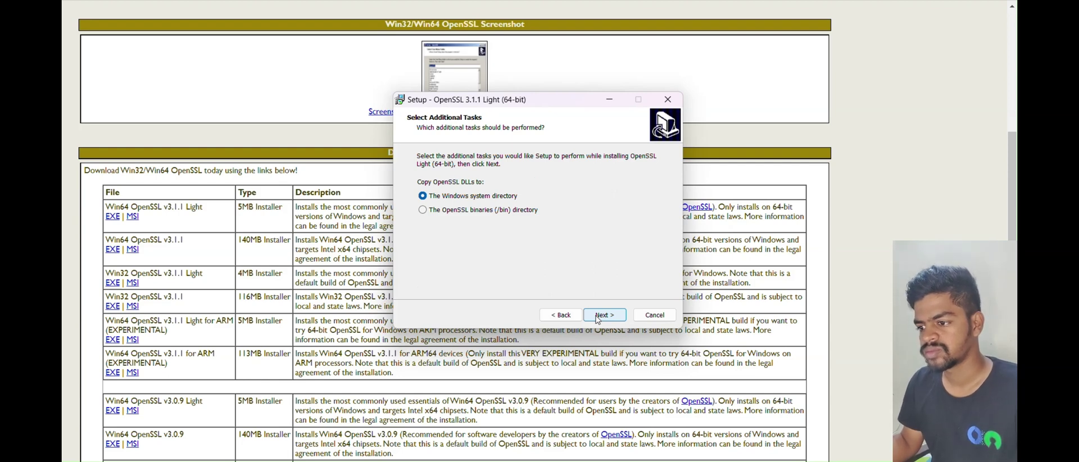
{"action": "left_click", "coordinate": [596, 317]}
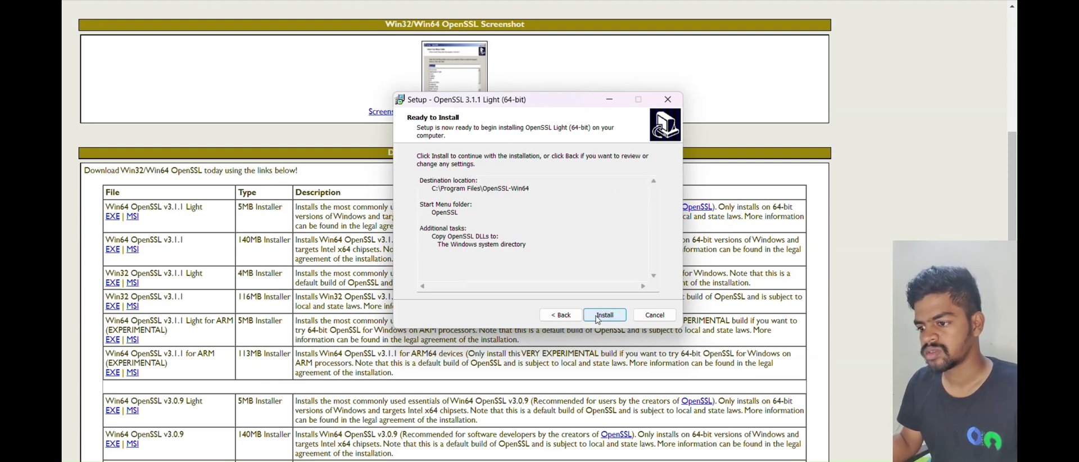
{"action": "left_click", "coordinate": [597, 317]}
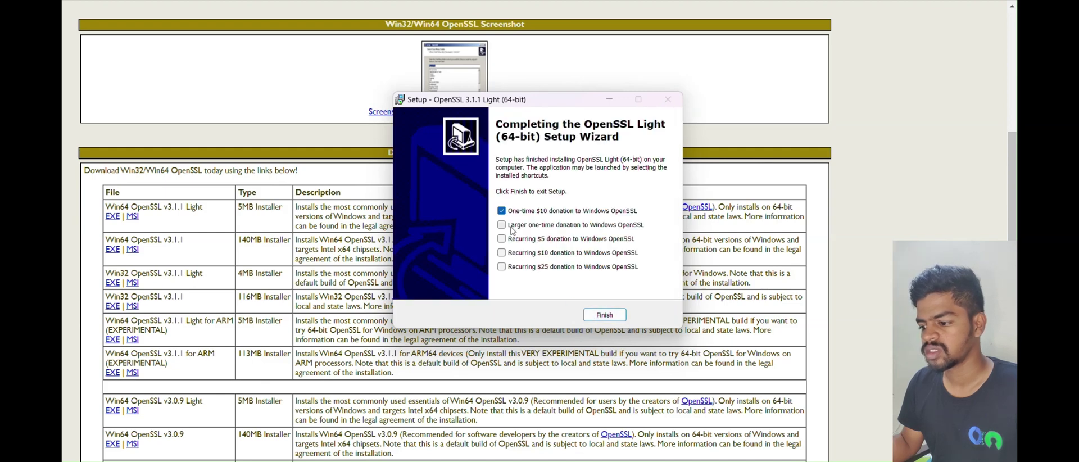
{"action": "left_click", "coordinate": [499, 210]}
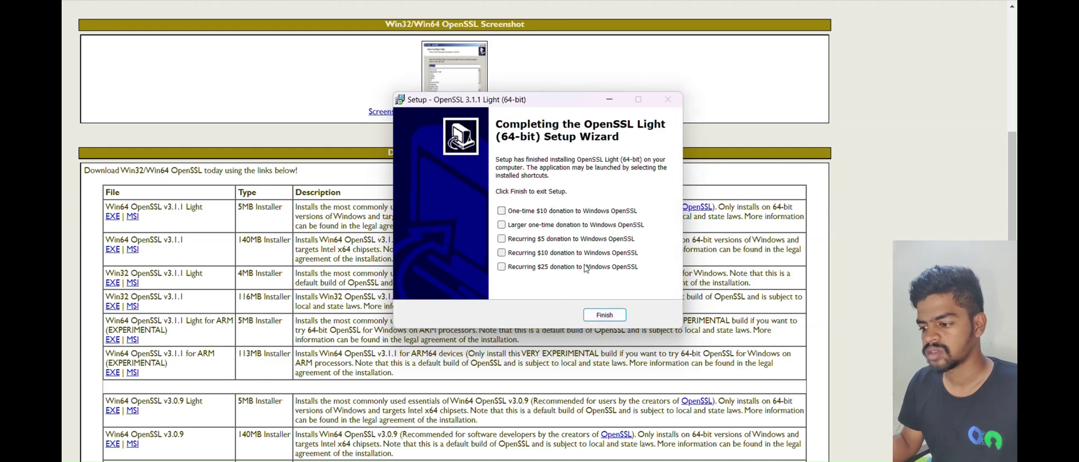
{"action": "left_click", "coordinate": [595, 316]}
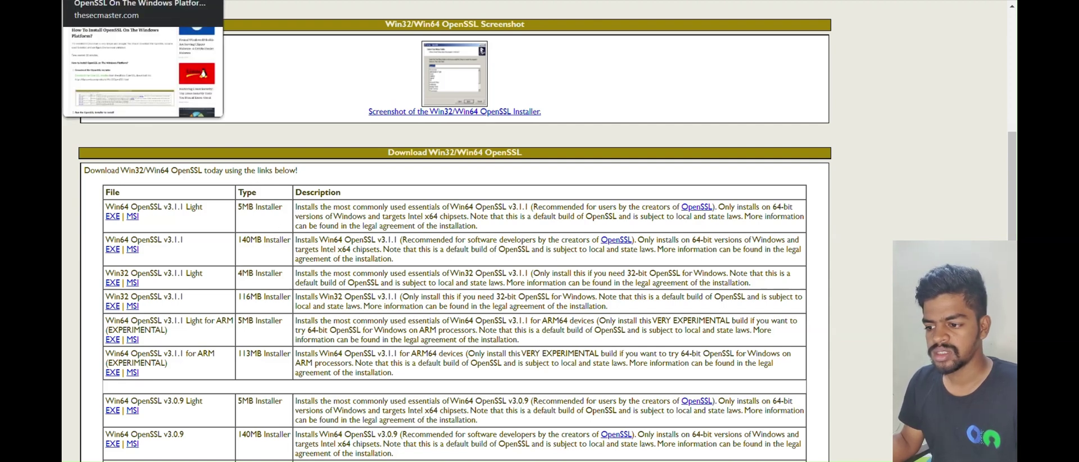
Scroll the OpenSSL guide to step 6, 'Set Environment variable'
{"action": "left_click", "coordinate": [141, 1]}
{"action": "scroll", "coordinate": [309, 217], "scroll_direction": "down", "scroll_amount": 4}
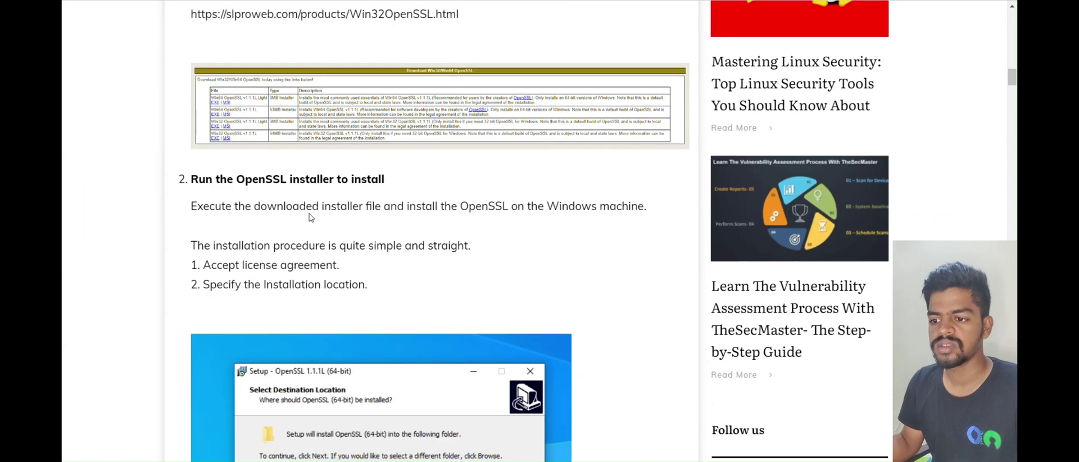
{"action": "scroll", "coordinate": [309, 217], "scroll_direction": "down", "scroll_amount": 1}
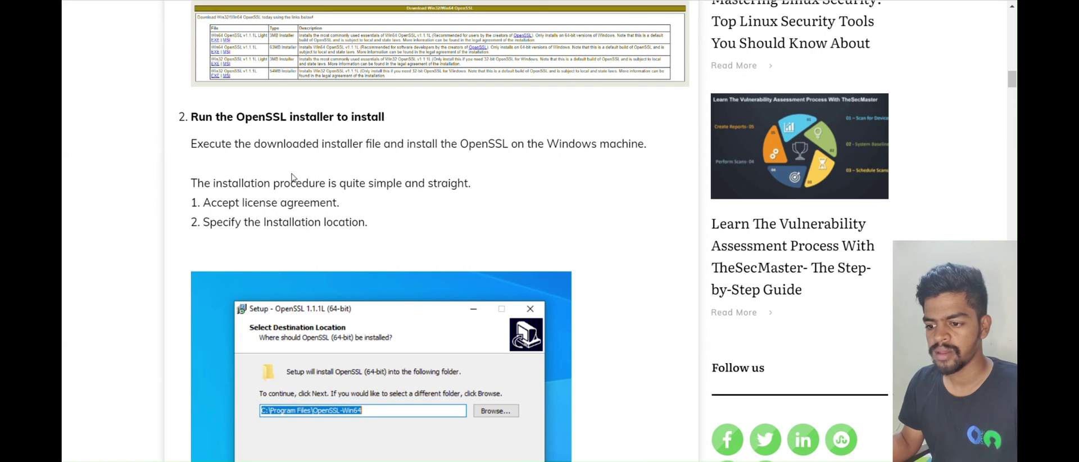
{"action": "scroll", "coordinate": [353, 288], "scroll_direction": "down", "scroll_amount": 5}
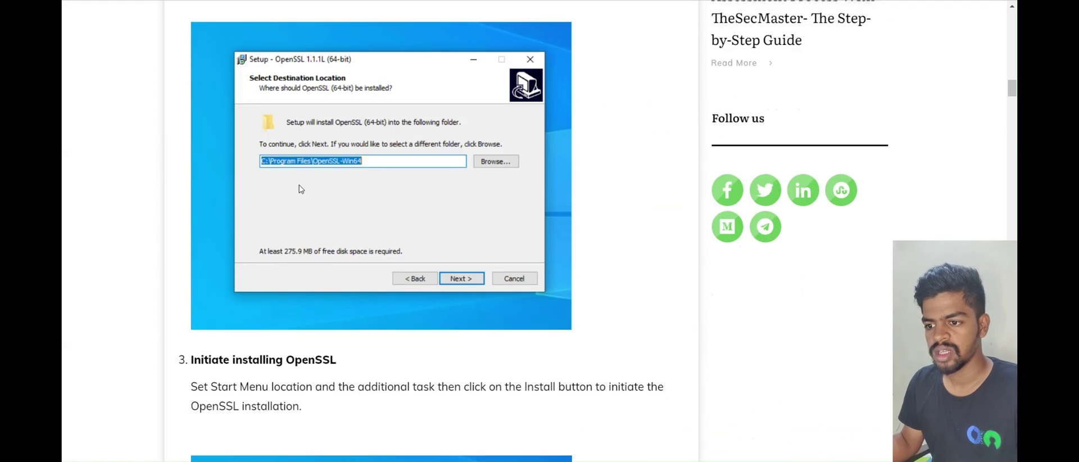
{"action": "scroll", "coordinate": [352, 289], "scroll_direction": "down", "scroll_amount": 5}
{"action": "scroll", "coordinate": [353, 279], "scroll_direction": "down", "scroll_amount": 15}
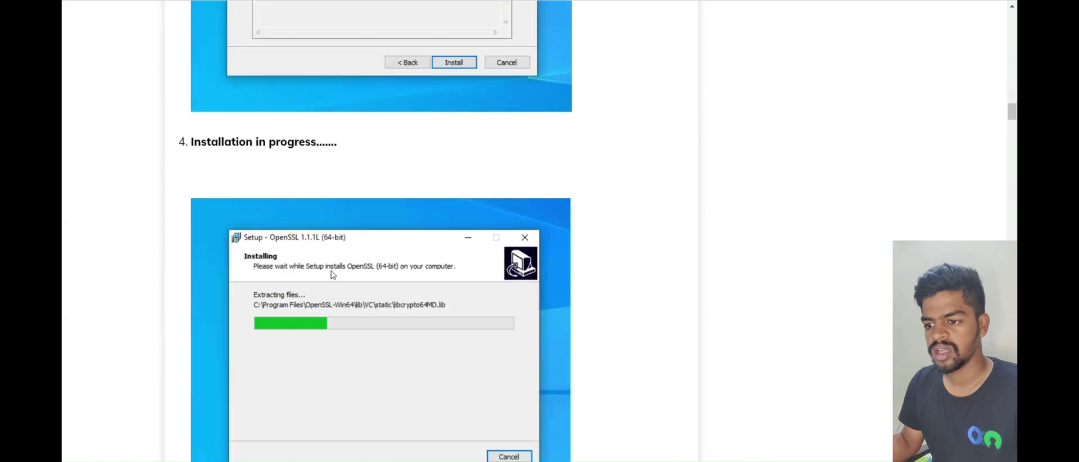
{"action": "scroll", "coordinate": [309, 283], "scroll_direction": "down", "scroll_amount": 5}
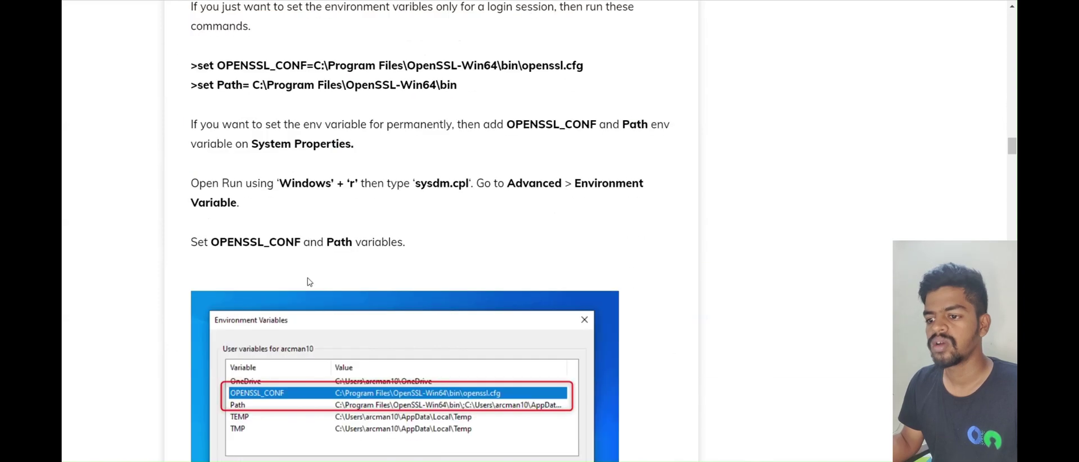
{"action": "scroll", "coordinate": [305, 281], "scroll_direction": "up", "scroll_amount": 3}
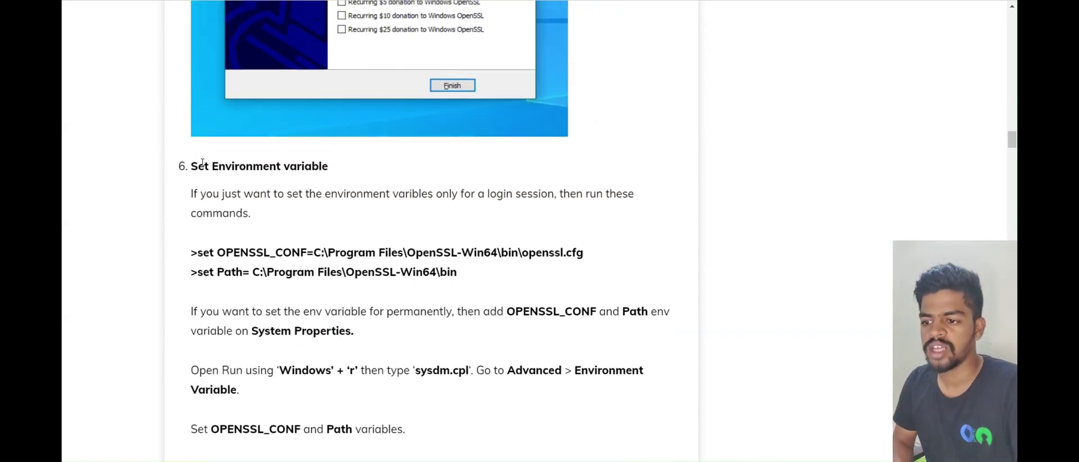
{"action": "left_click_drag", "start_coordinate": [191, 167], "coordinate": [338, 174]}
{"action": "left_click", "coordinate": [339, 176]}
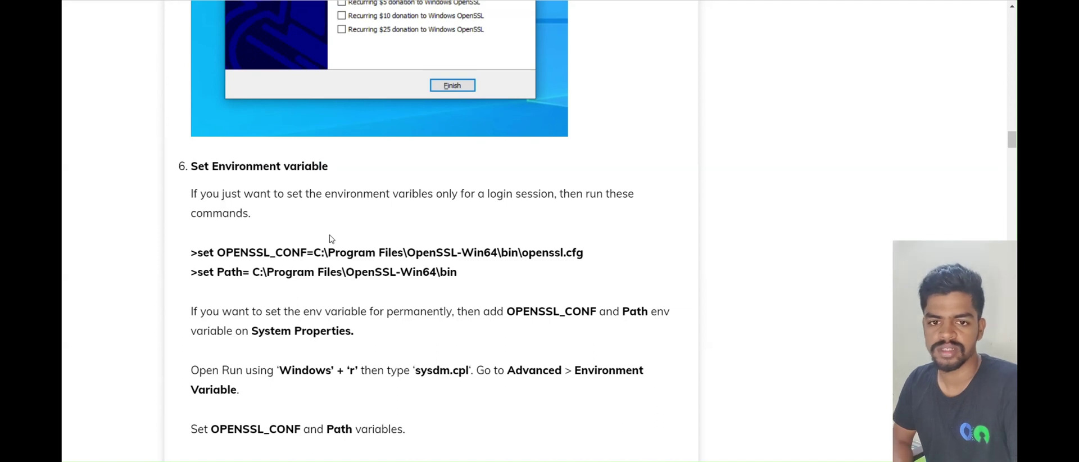
Review the session-only variable note and install path, then scroll to the Environment Variables screenshot
{"action": "scroll", "coordinate": [332, 239], "scroll_direction": "down", "scroll_amount": 1}
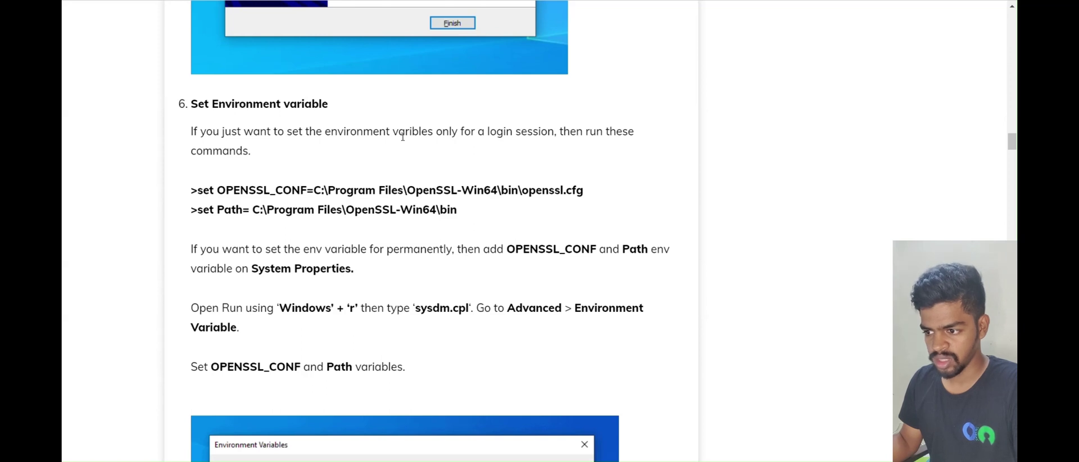
{"action": "left_click_drag", "start_coordinate": [328, 131], "coordinate": [556, 132]}
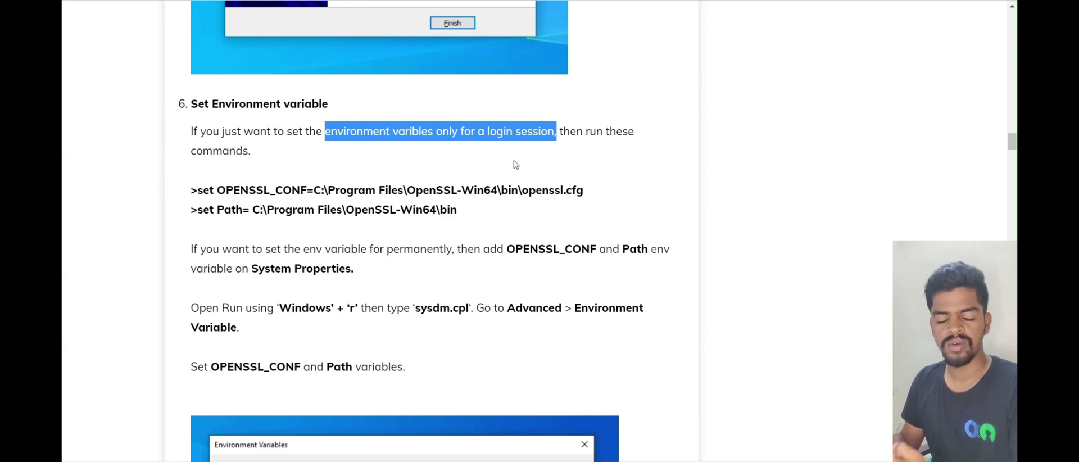
{"action": "left_click_drag", "start_coordinate": [322, 191], "coordinate": [495, 196]}
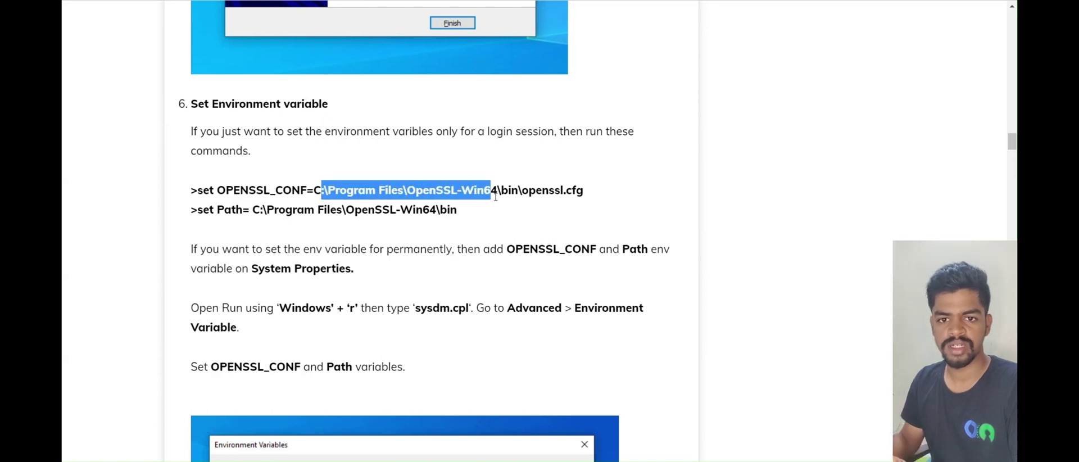
{"action": "left_click", "coordinate": [458, 210]}
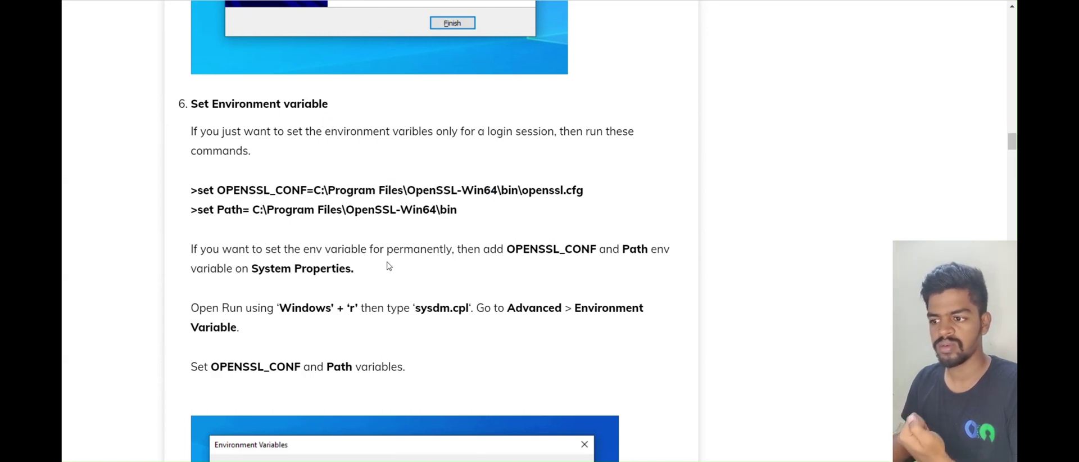
{"action": "scroll", "coordinate": [388, 266], "scroll_direction": "down", "scroll_amount": 2}
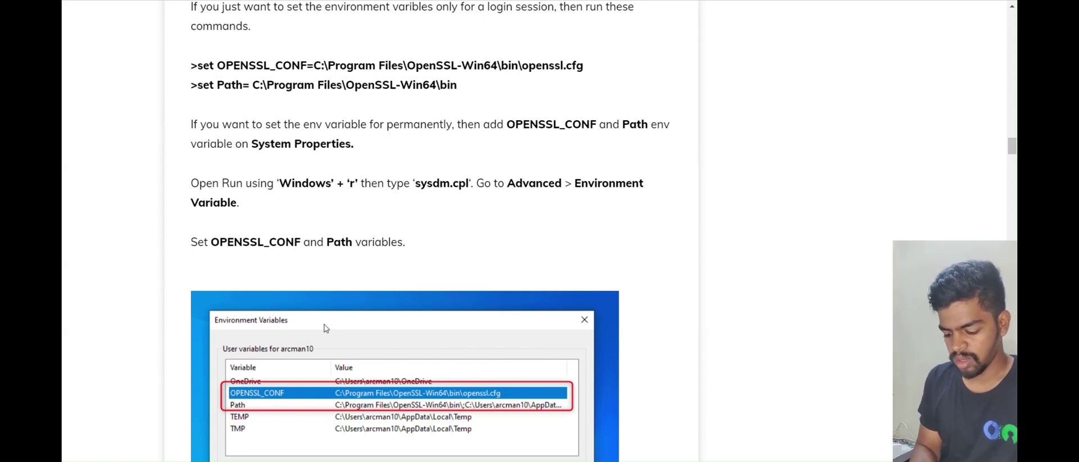
Launch sysdm.cpl from Run and open Environment Variables from the Advanced tab
{"action": "key", "text": "super+r"}
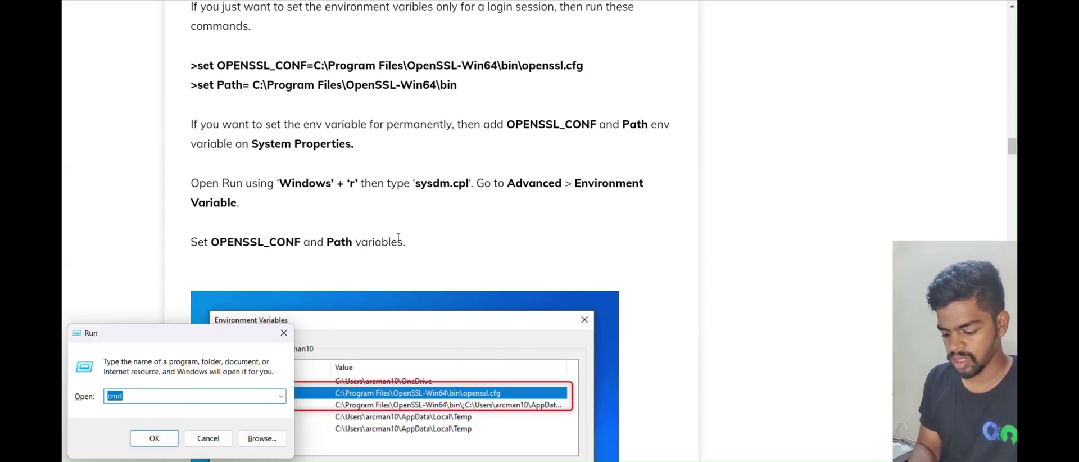
{"action": "type", "text": "sysdm.cpl"}
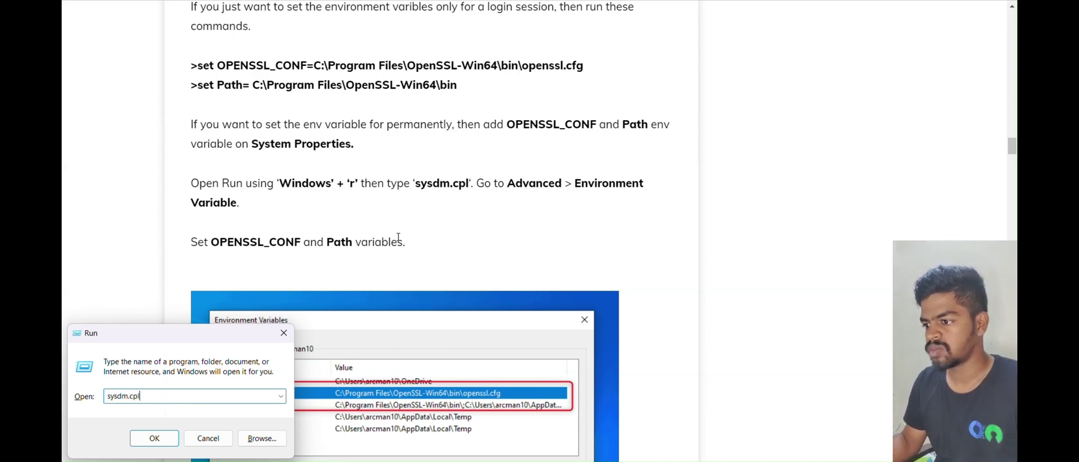
{"action": "key", "text": "Return"}
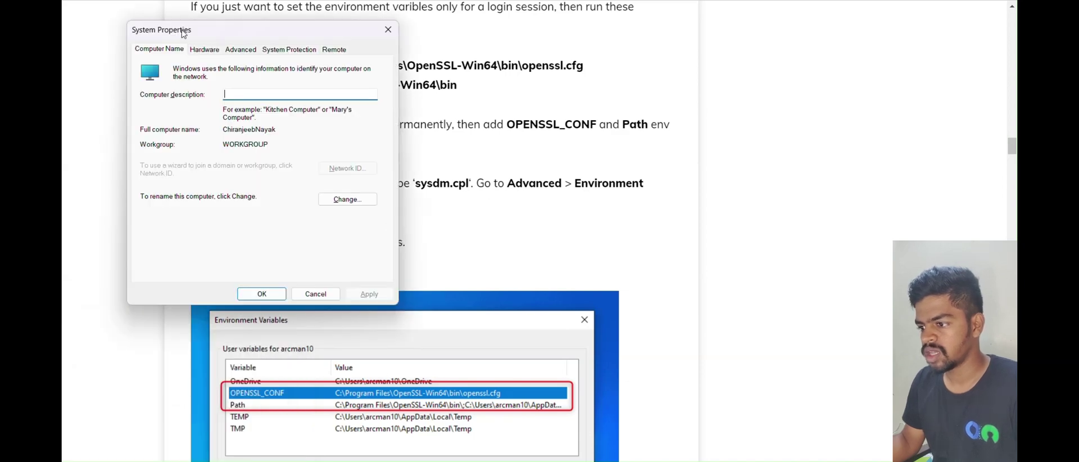
{"action": "left_click_drag", "start_coordinate": [176, 25], "coordinate": [759, 100]}
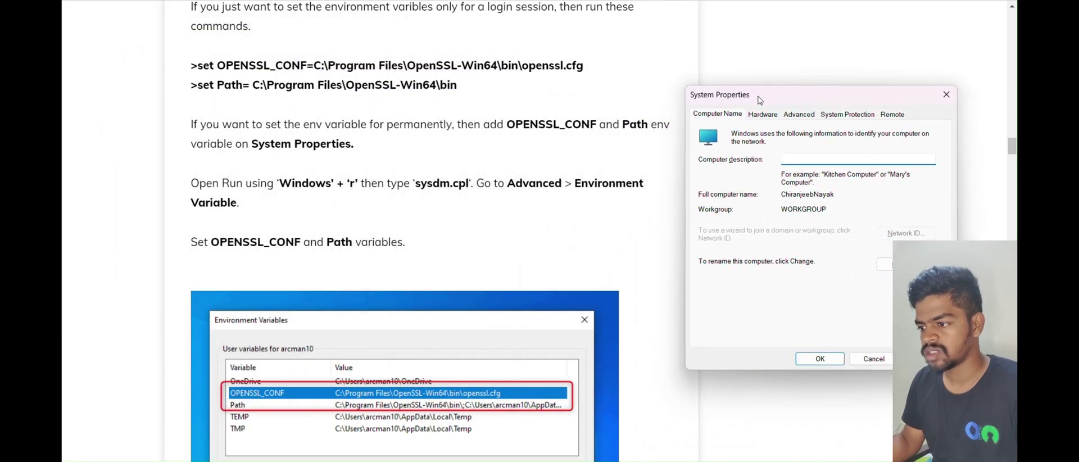
{"action": "left_click", "coordinate": [802, 116]}
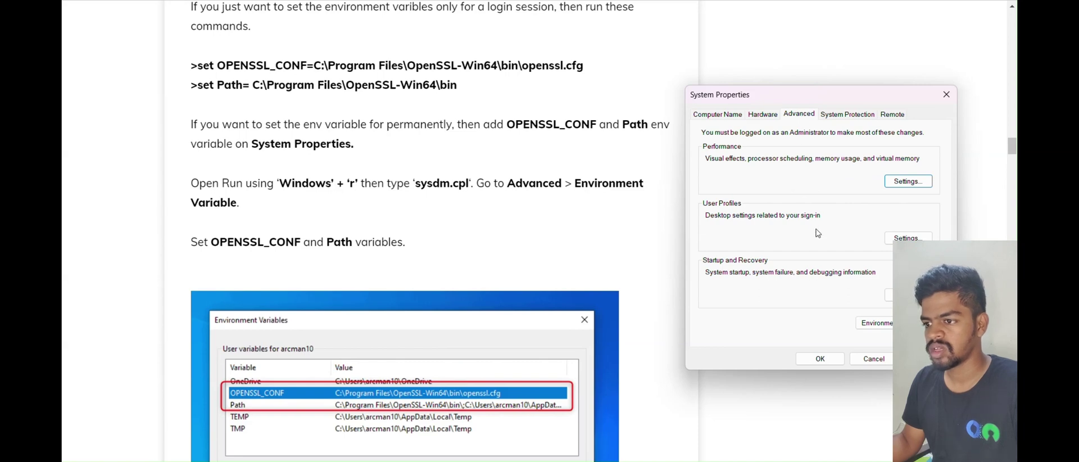
{"action": "left_click", "coordinate": [874, 324]}
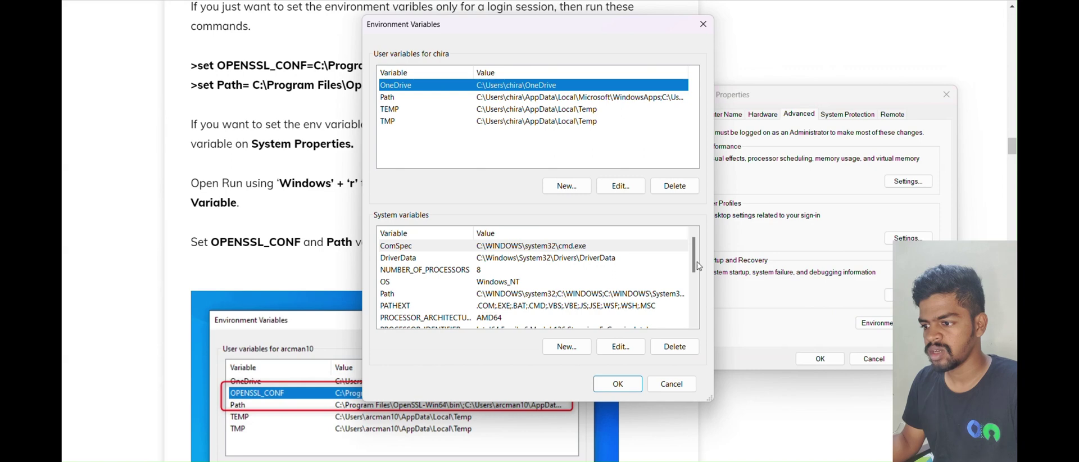
Start a new user variable and paste OPENSSL_CONF as its name
{"action": "left_click_drag", "start_coordinate": [491, 26], "coordinate": [782, 44]}
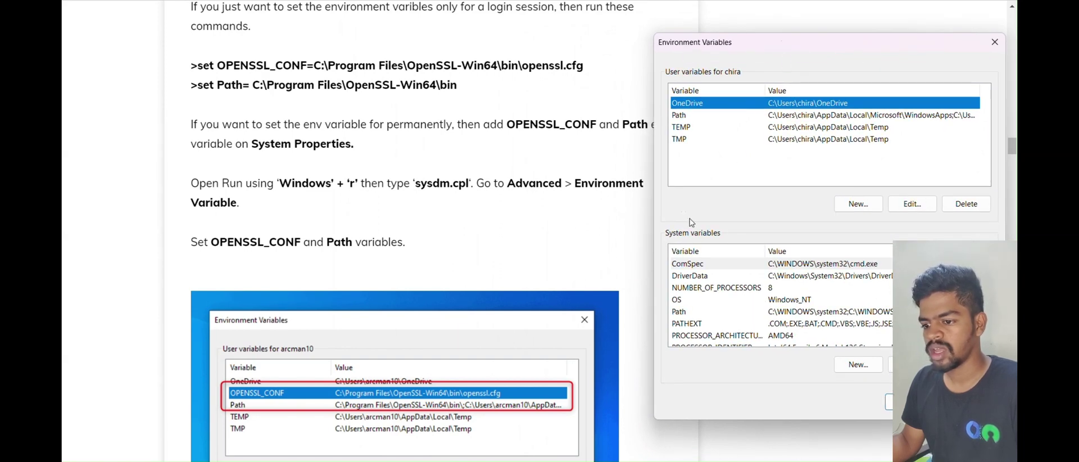
{"action": "left_click", "coordinate": [865, 207]}
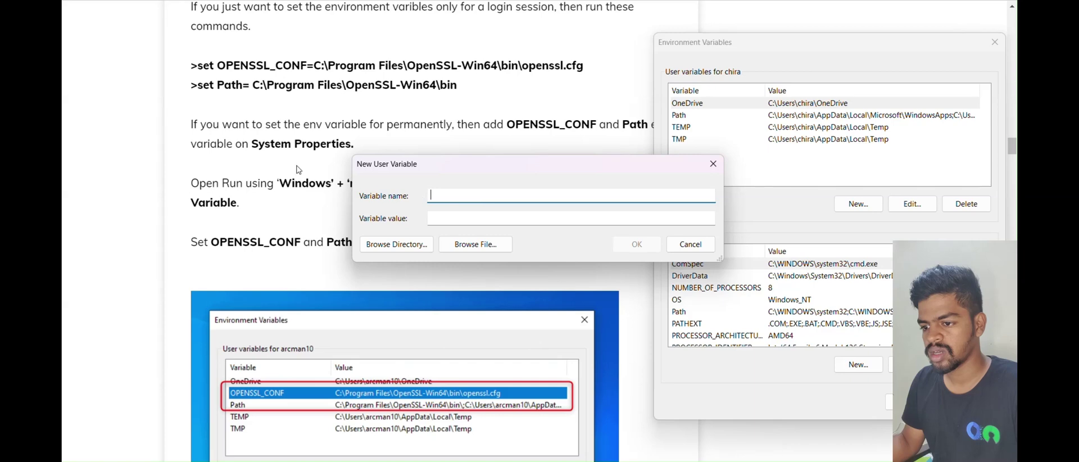
{"action": "left_click", "coordinate": [209, 237]}
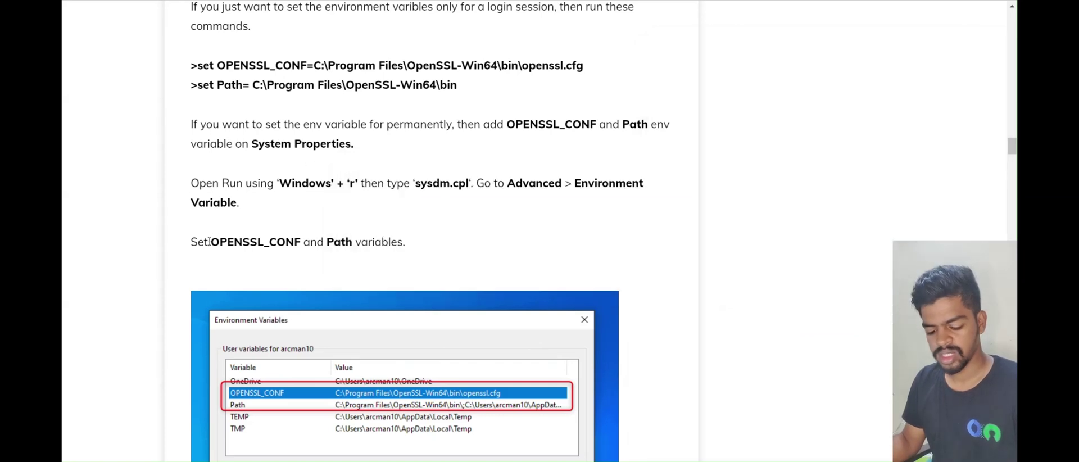
{"action": "mouse_move", "coordinate": [210, 237]}
{"action": "left_mouse_down"}
{"action": "mouse_move", "coordinate": [284, 242]}
{"action": "mouse_move", "coordinate": [212, 240]}
{"action": "left_mouse_up"}
{"action": "key", "text": "ctrl+c"}
{"action": "left_click", "coordinate": [243, 243]}
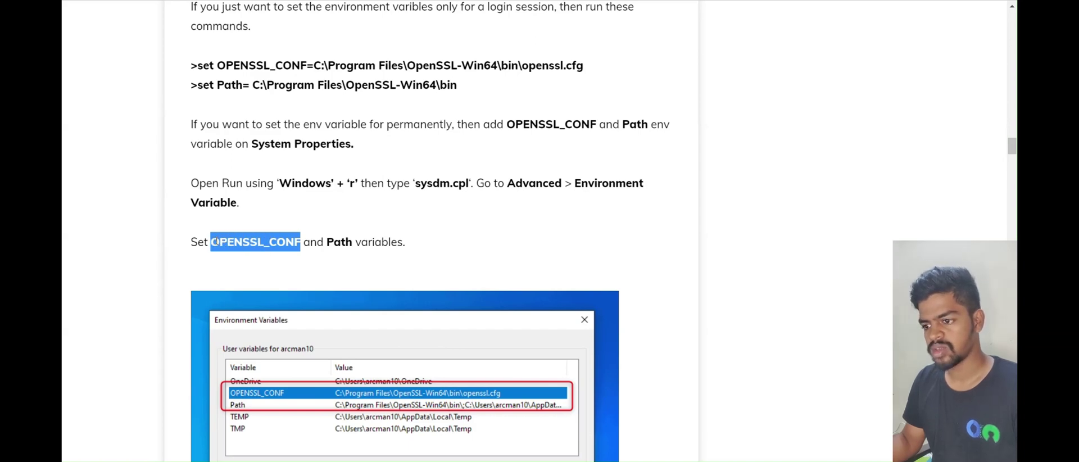
{"action": "key", "text": "alt+Tab"}
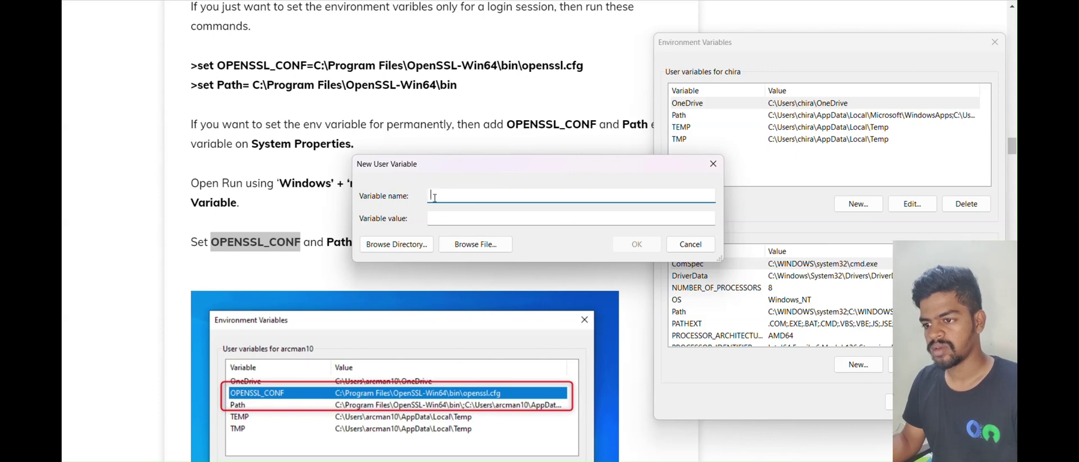
{"action": "key", "text": "ctrl+v"}
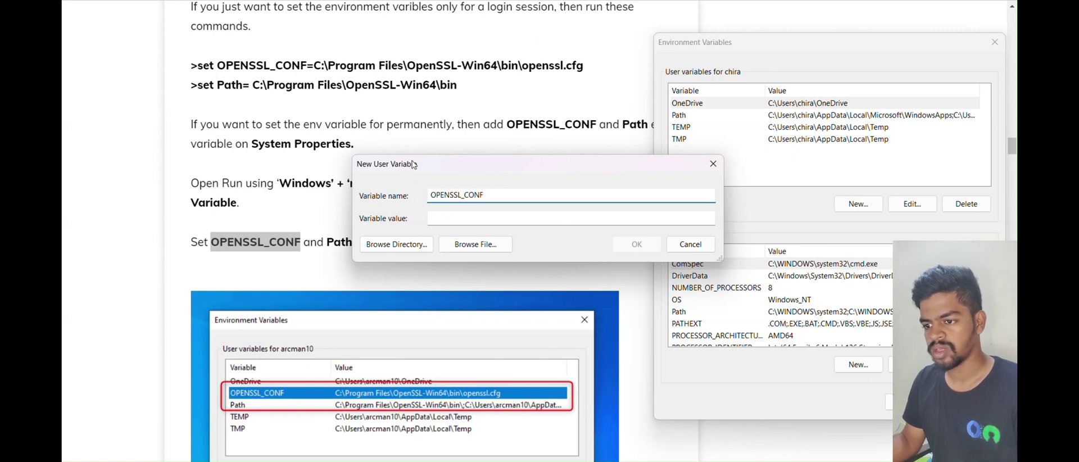
Set its value to C:\Program Files\OpenSSL-Win64\bin\openssl.cfg and save the variable
{"action": "left_click_drag", "start_coordinate": [413, 164], "coordinate": [593, 117]}
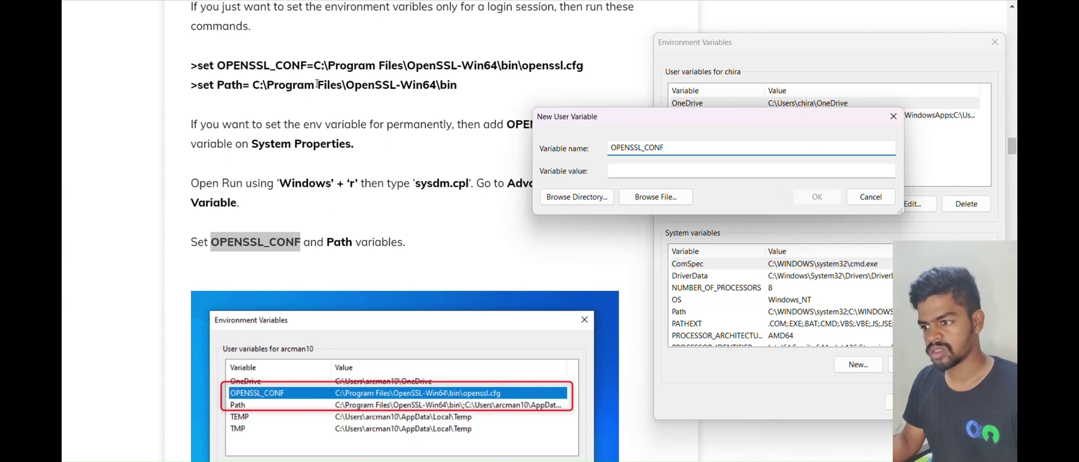
{"action": "left_click_drag", "start_coordinate": [315, 65], "coordinate": [587, 69]}
{"action": "key", "text": "ctrl+c"}
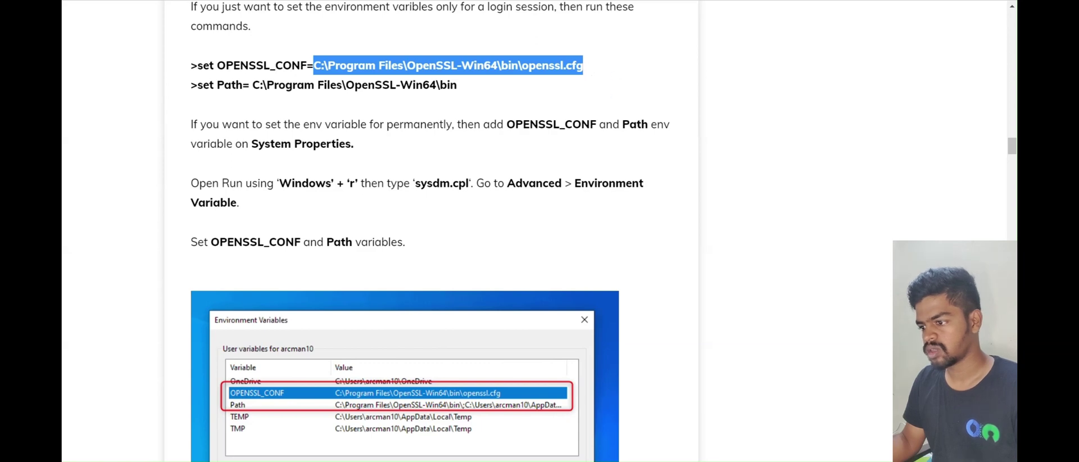
{"action": "key", "text": "alt+Tab"}
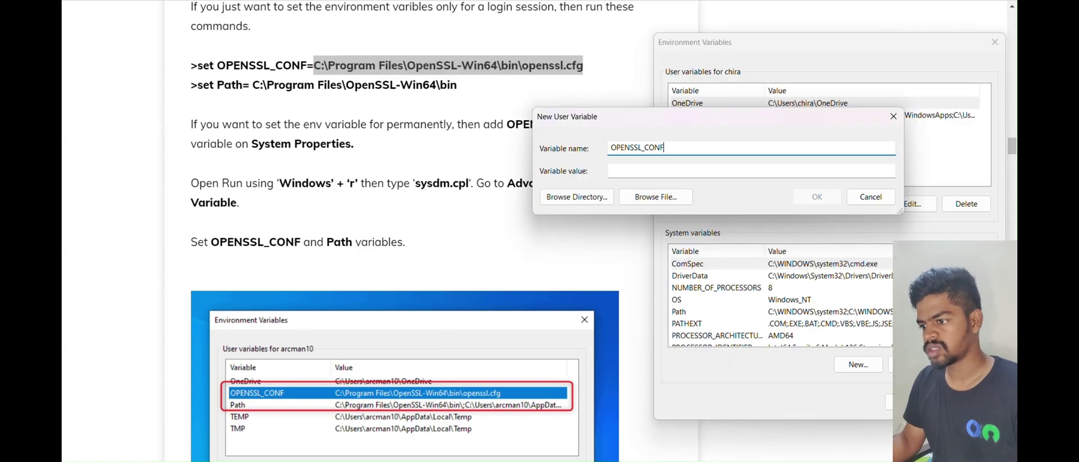
{"action": "left_click", "coordinate": [622, 174]}
{"action": "key", "text": "ctrl+v"}
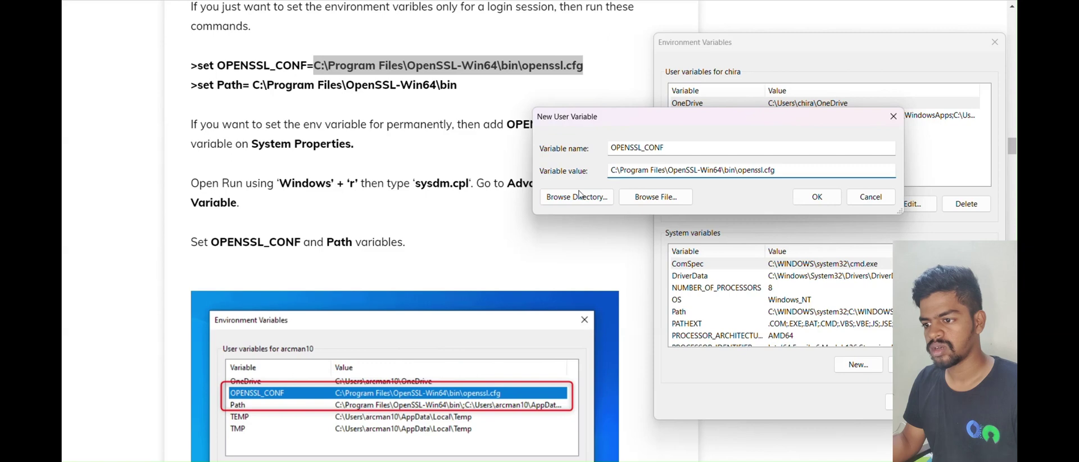
{"action": "left_click", "coordinate": [817, 198]}
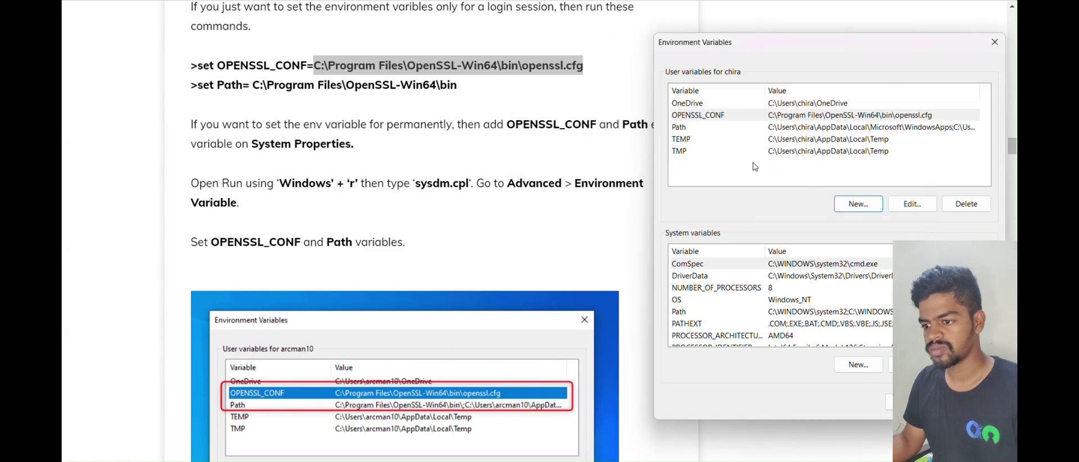
Start another new user variable and paste Path as its name
{"action": "left_click", "coordinate": [858, 204]}
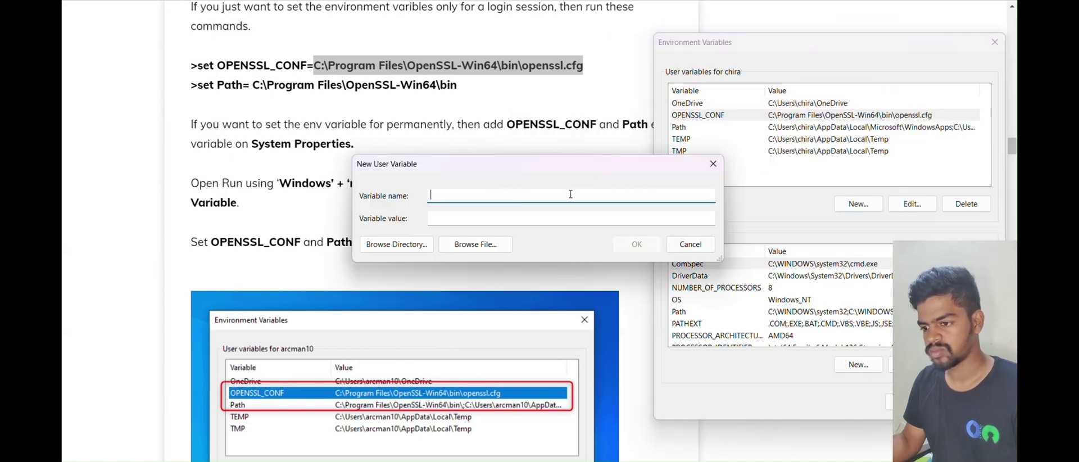
{"action": "left_click_drag", "start_coordinate": [436, 168], "coordinate": [587, 154]}
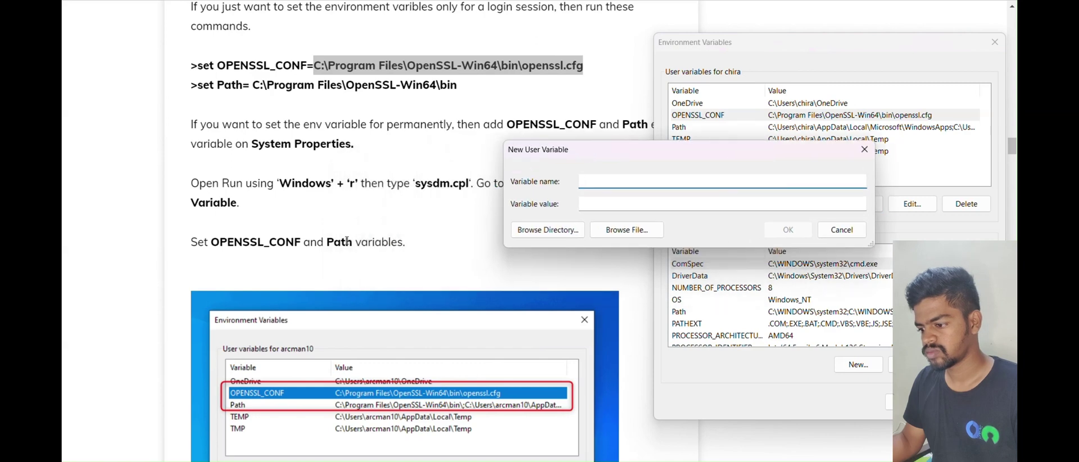
{"action": "left_click", "coordinate": [325, 242]}
{"action": "left_click_drag", "start_coordinate": [324, 242], "coordinate": [352, 240]}
{"action": "key", "text": "ctrl+c"}
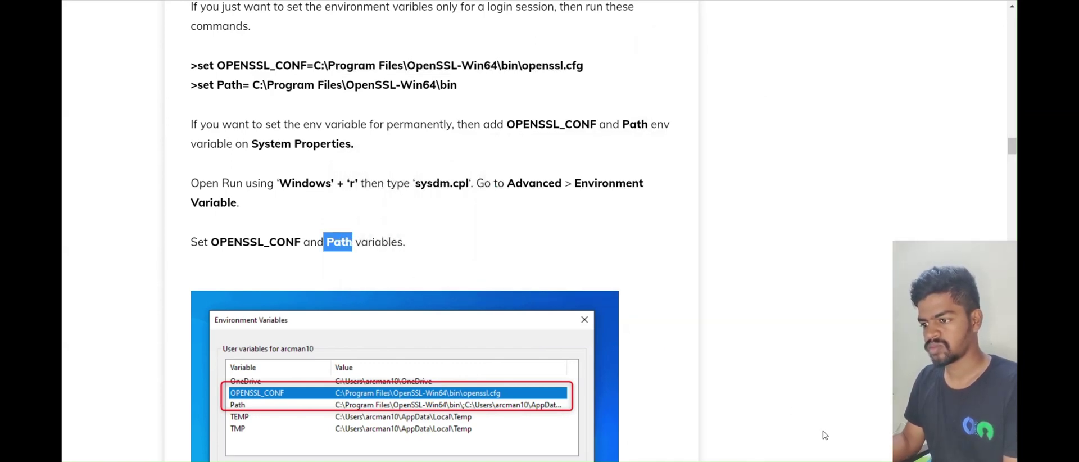
{"action": "key", "text": "alt+Tab"}
{"action": "left_click", "coordinate": [582, 181]}
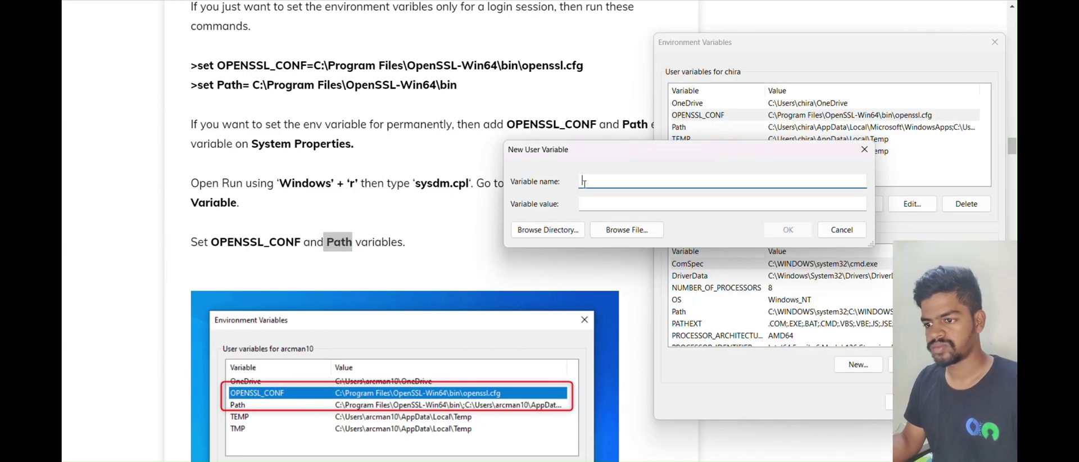
{"action": "key", "text": "ctrl+v"}
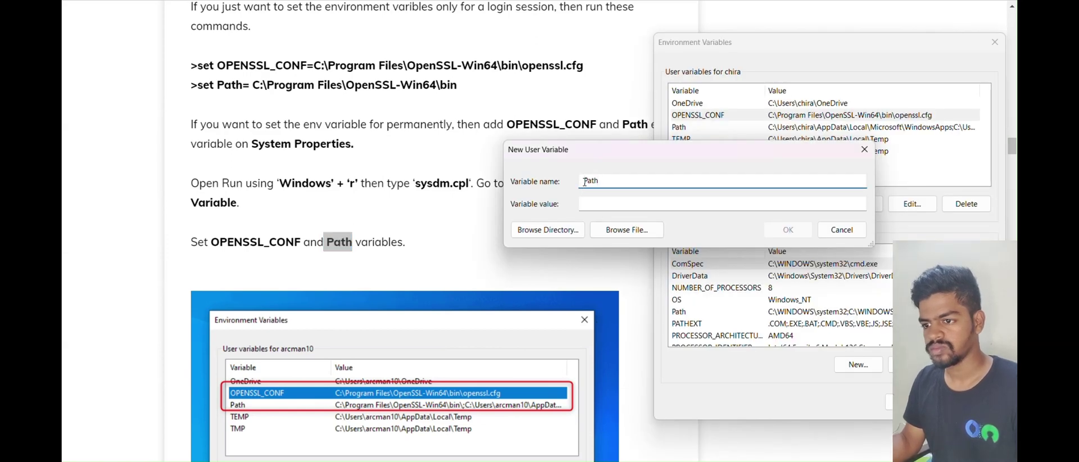
{"action": "key", "text": "Tab"}
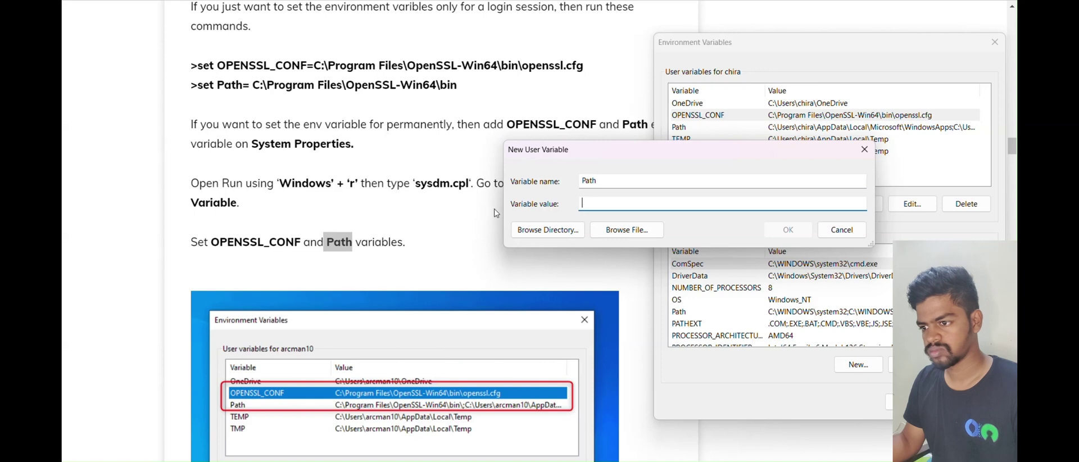
Set the value to C:\Program Files\OpenSSL-Win64\bin without the leading space, and save the variables
{"action": "left_click", "coordinate": [390, 217]}
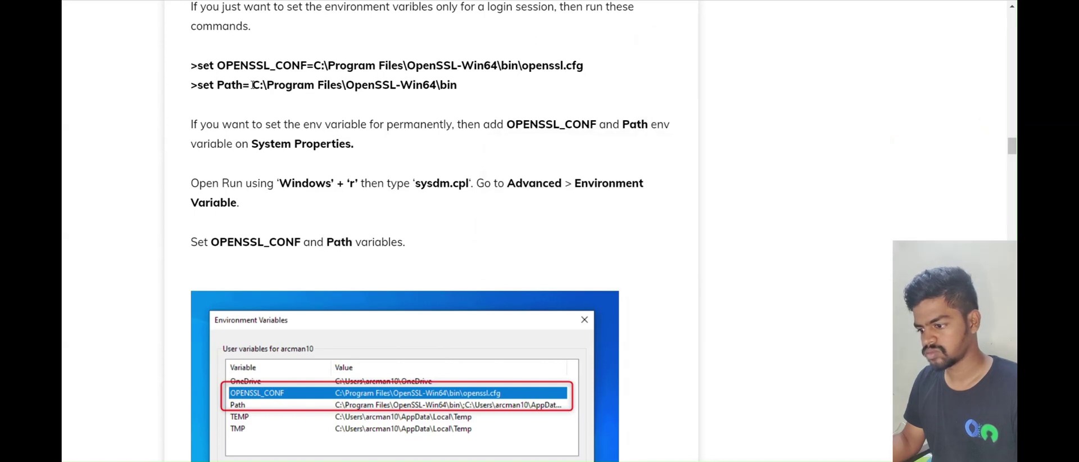
{"action": "left_click_drag", "start_coordinate": [251, 85], "coordinate": [458, 86]}
{"action": "key", "text": "ctrl+c"}
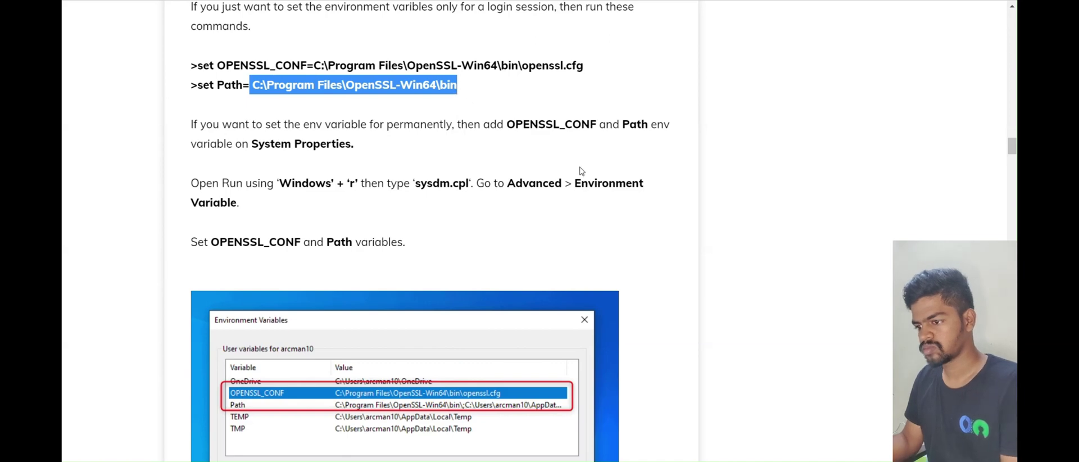
{"action": "mouse_move", "coordinate": [759, 458]}
{"action": "left_click", "coordinate": [758, 410]}
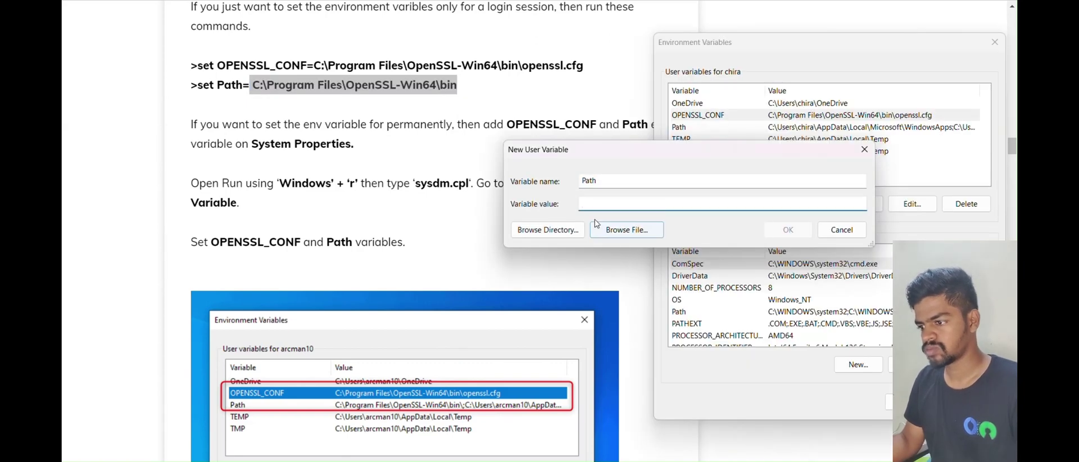
{"action": "key", "text": "ctrl+v"}
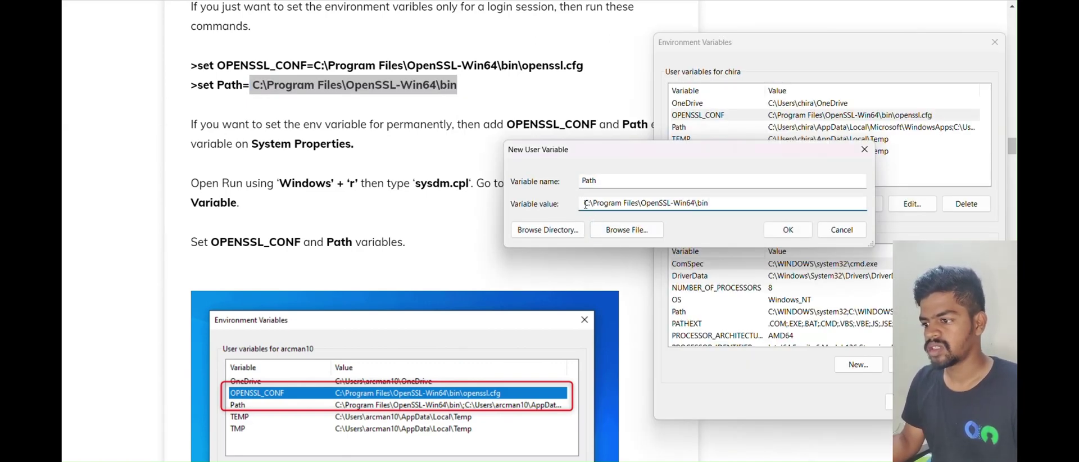
{"action": "left_click", "coordinate": [584, 203]}
{"action": "key", "text": "Delete"}
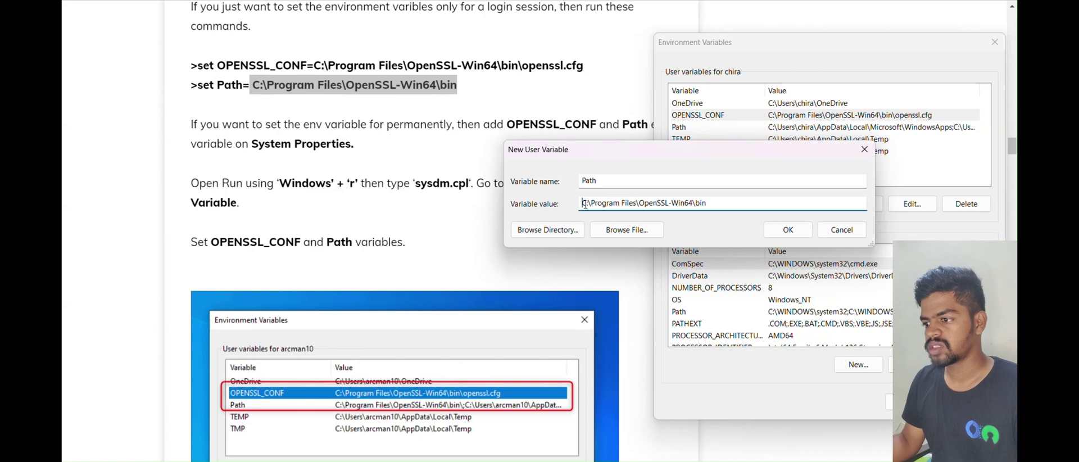
{"action": "left_click", "coordinate": [805, 228]}
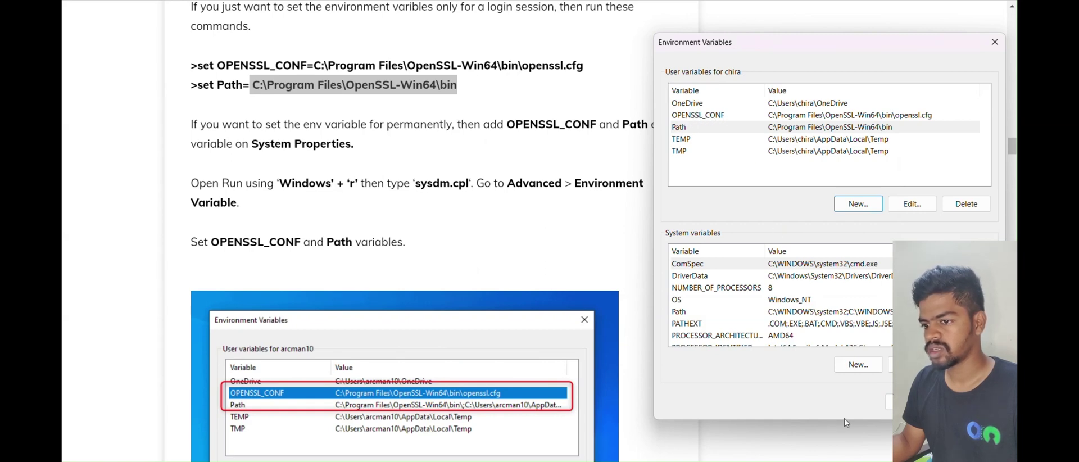
{"action": "left_click", "coordinate": [889, 402]}
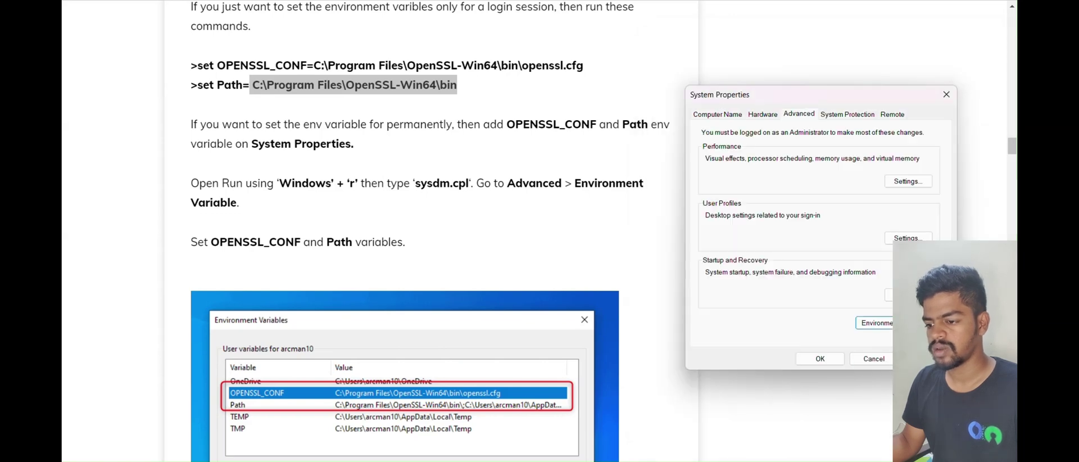
Close System Properties with OK and find step 7's openssl version command in the guide
{"action": "left_click", "coordinate": [825, 359]}
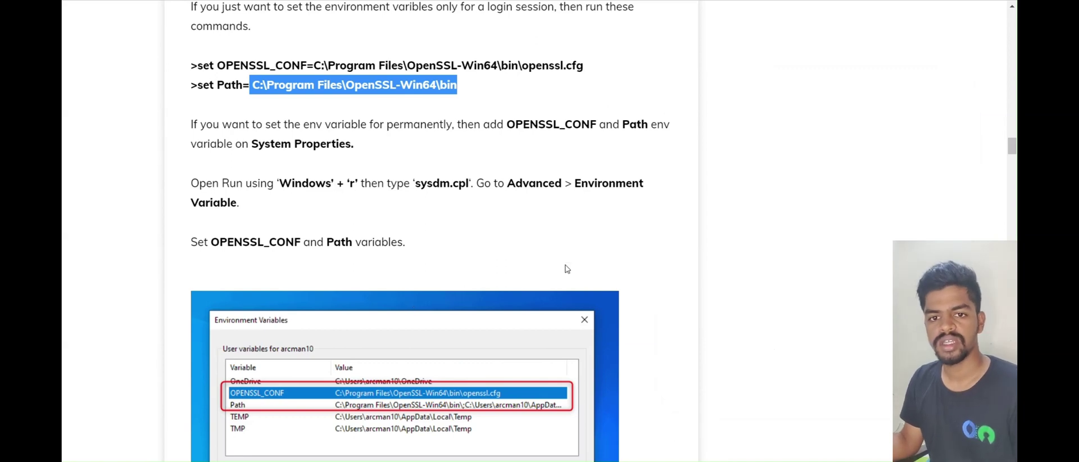
{"action": "scroll", "coordinate": [412, 246], "scroll_direction": "down", "scroll_amount": 8}
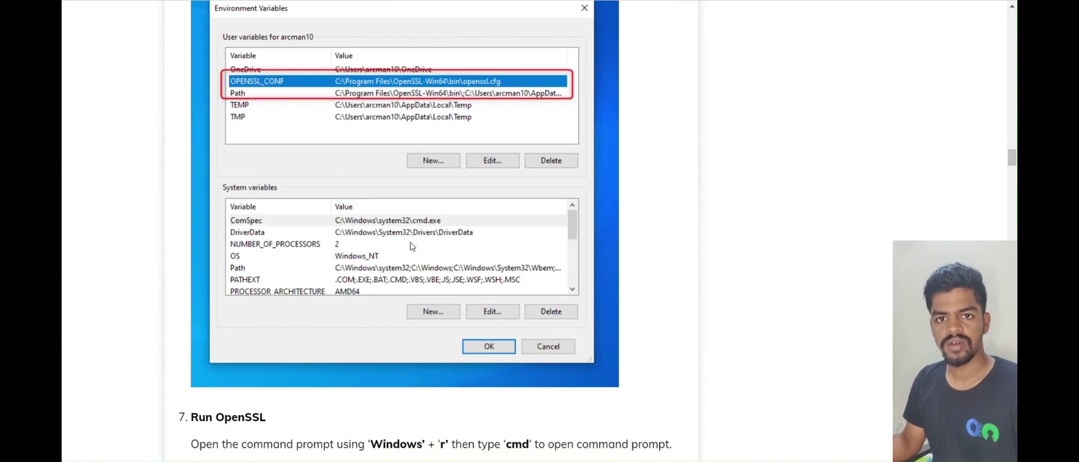
{"action": "scroll", "coordinate": [377, 248], "scroll_direction": "up", "scroll_amount": 1}
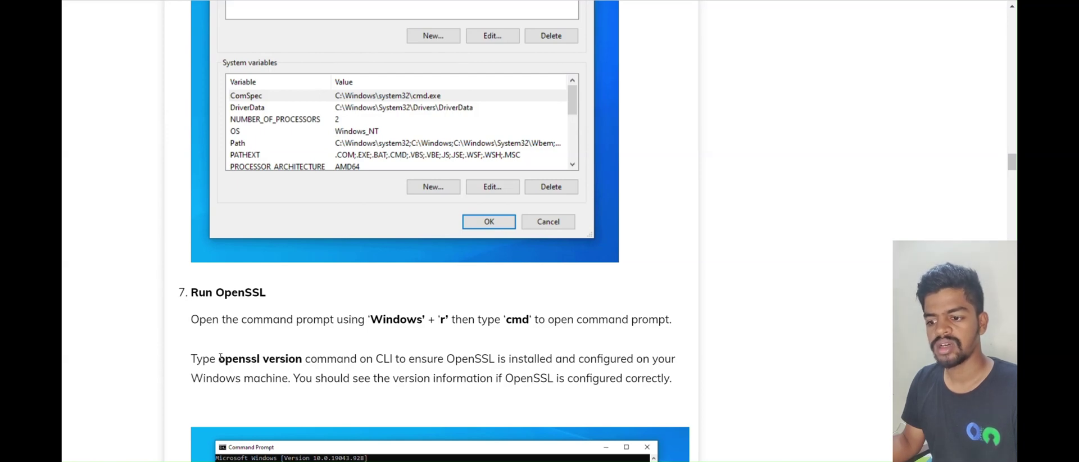
{"action": "left_click_drag", "start_coordinate": [219, 357], "coordinate": [303, 357]}
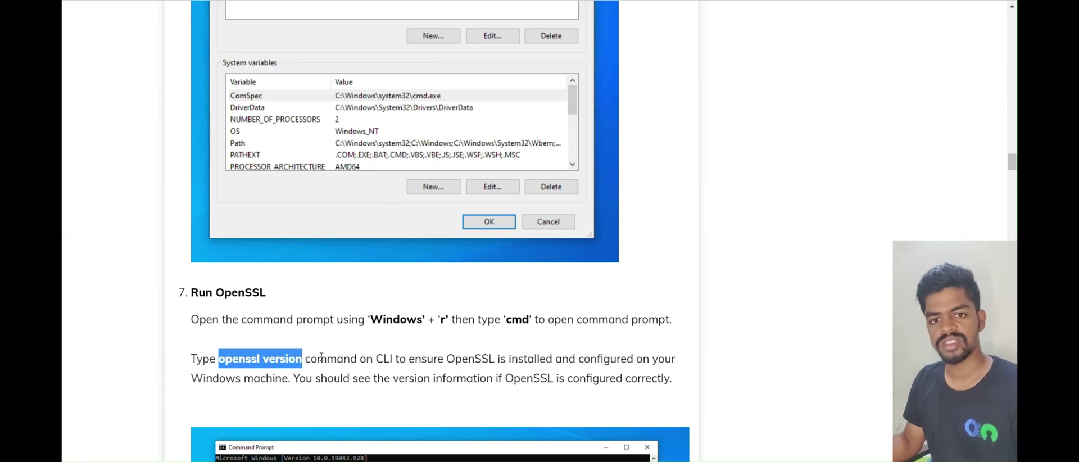
{"action": "scroll", "coordinate": [297, 358], "scroll_direction": "down", "scroll_amount": 2}
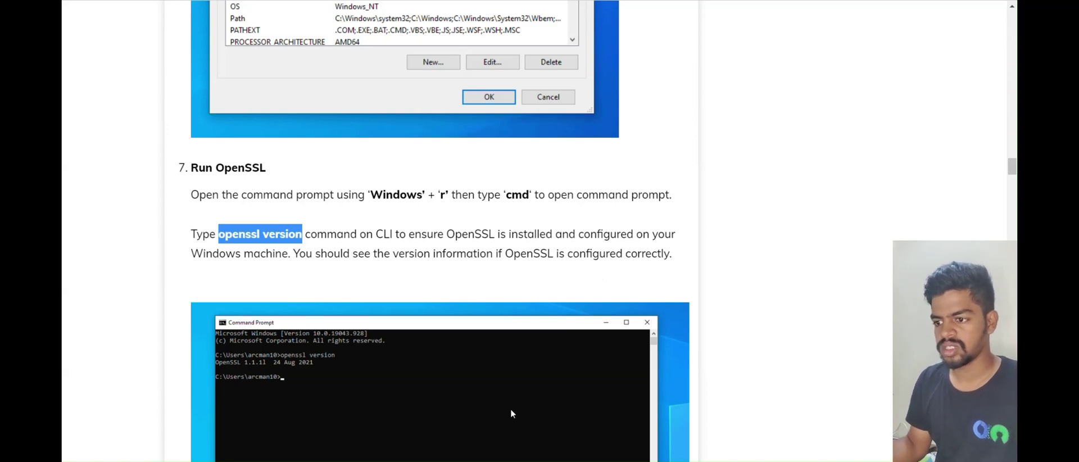
{"action": "key", "text": "super"}
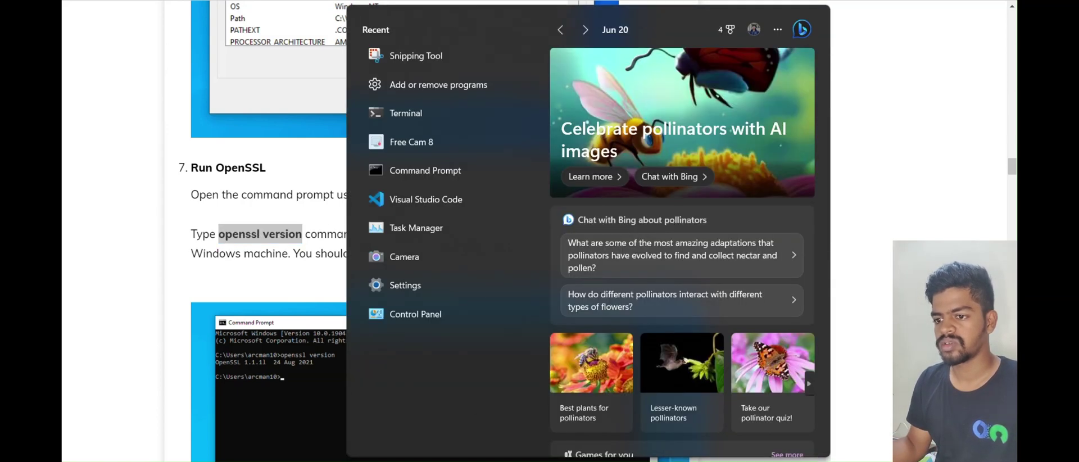
Open Terminal from Start search and clear stray pasted text from the prompt
{"action": "type", "text": "terminal"}
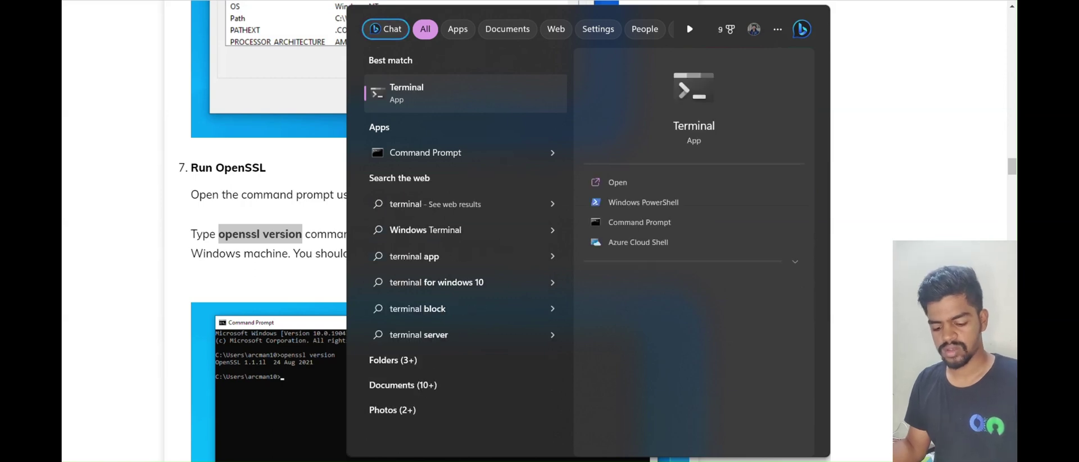
{"action": "left_click", "coordinate": [418, 94]}
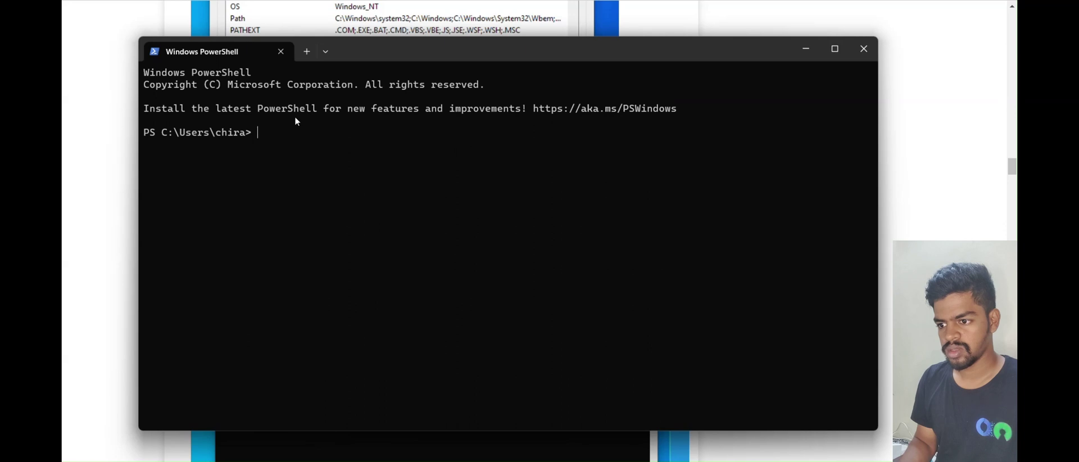
{"action": "key", "text": "ctrl+v"}
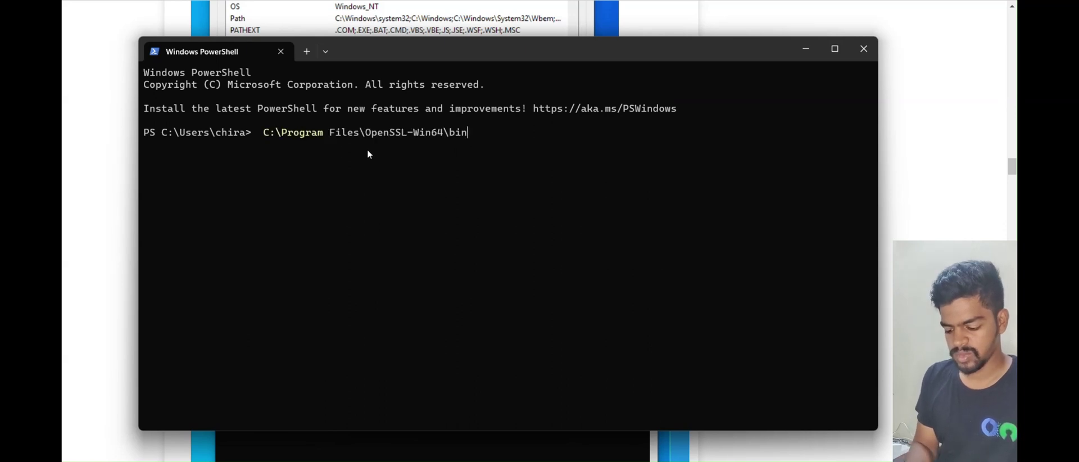
{"action": "key", "text": "BackSpace"}
{"action": "key", "text": "BackSpace"}
{"action": "key", "text": "BackSpace"}
{"action": "key", "text": "BackSpace"}
{"action": "key", "text": "BackSpace"}
{"action": "key", "text": "BackSpace"}
{"action": "key", "text": "BackSpace"}
{"action": "key", "text": "BackSpace"}
{"action": "key", "text": "BackSpace"}
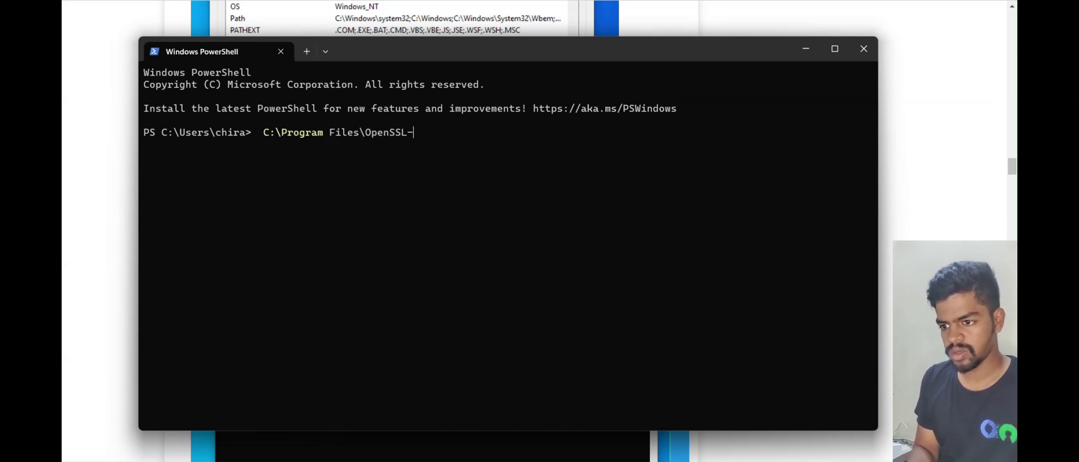
{"action": "key", "text": "Escape"}
{"action": "type", "text": "cls"}
{"action": "key", "text": "BackSpace"}
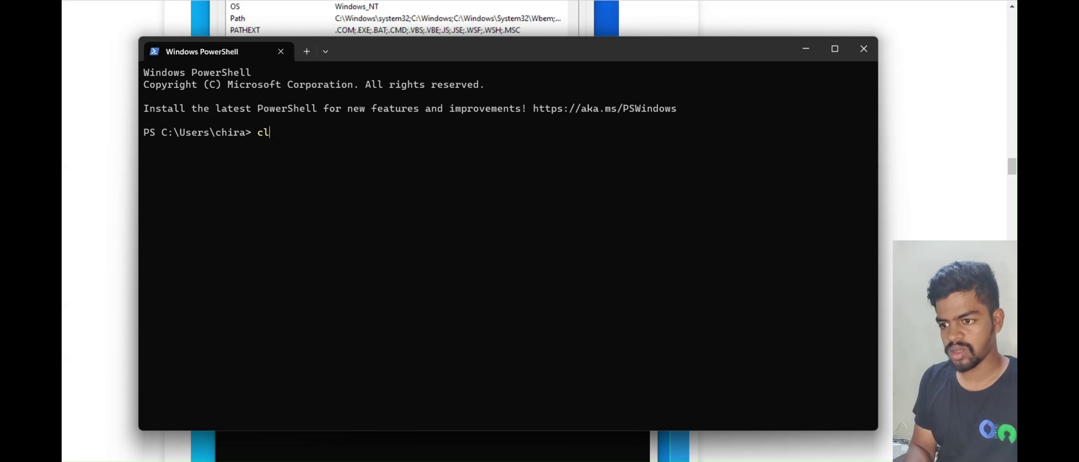
{"action": "key", "text": "BackSpace"}
{"action": "key", "text": "BackSpace"}
Run 'openssl version', which reports OpenSSL 3.1.1 30 May 2023
{"action": "type", "text": "ops"}
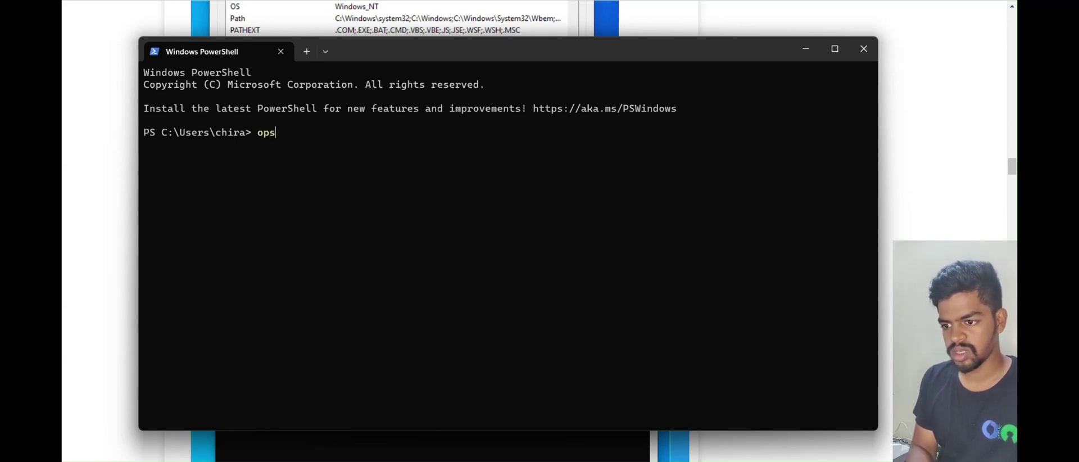
{"action": "key", "text": "BackSpace"}
{"action": "type", "text": "e"}
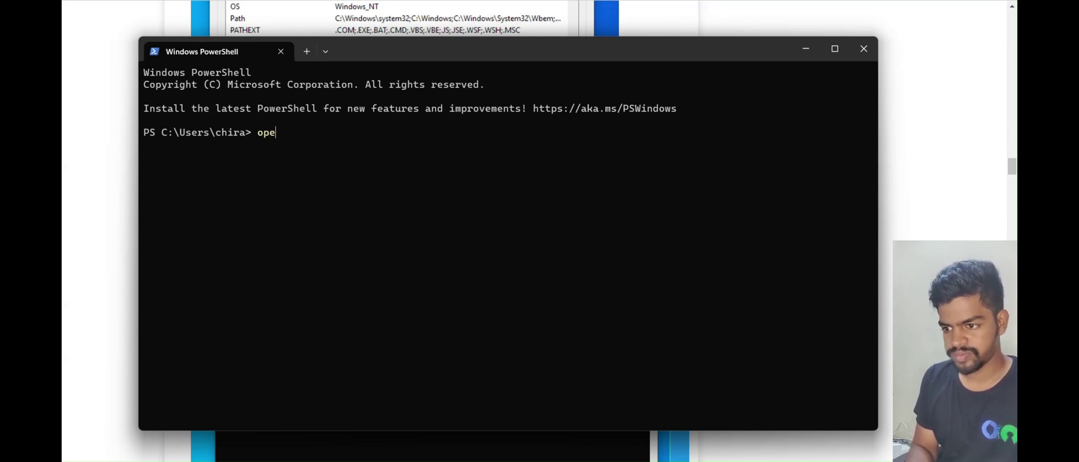
{"action": "type", "text": "n"}
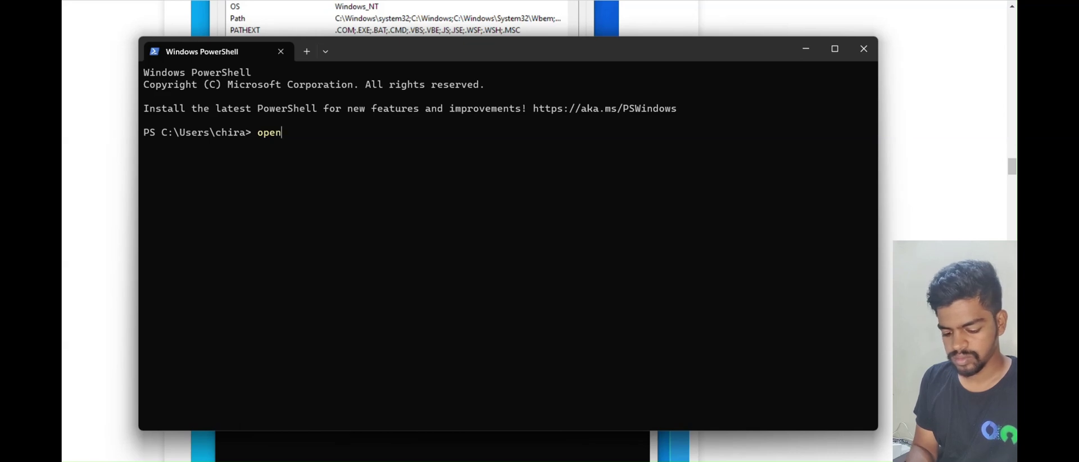
{"action": "type", "text": "ssl "}
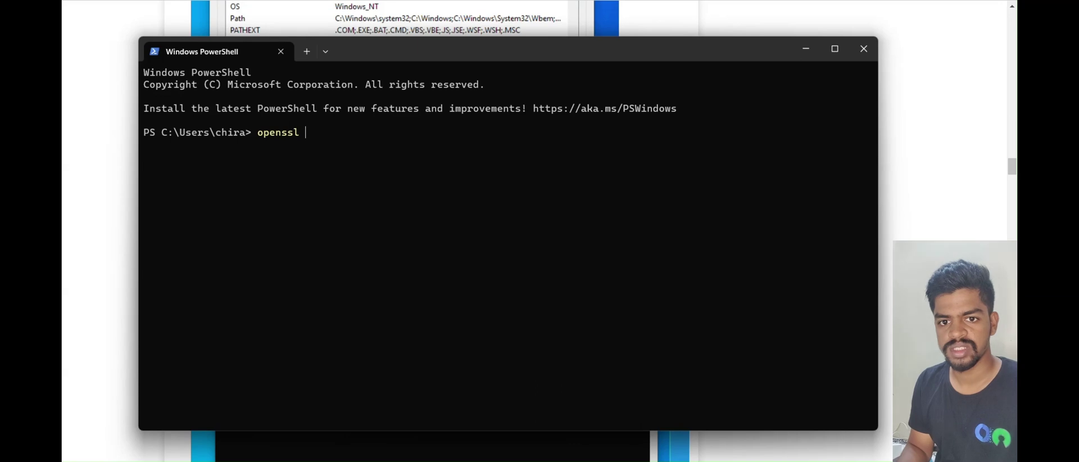
{"action": "type", "text": "ver"}
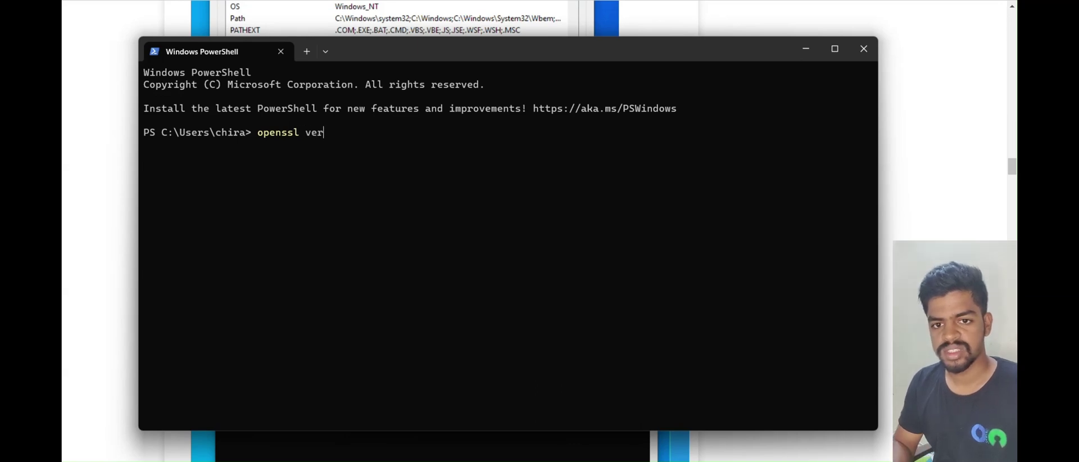
{"action": "type", "text": "sion"}
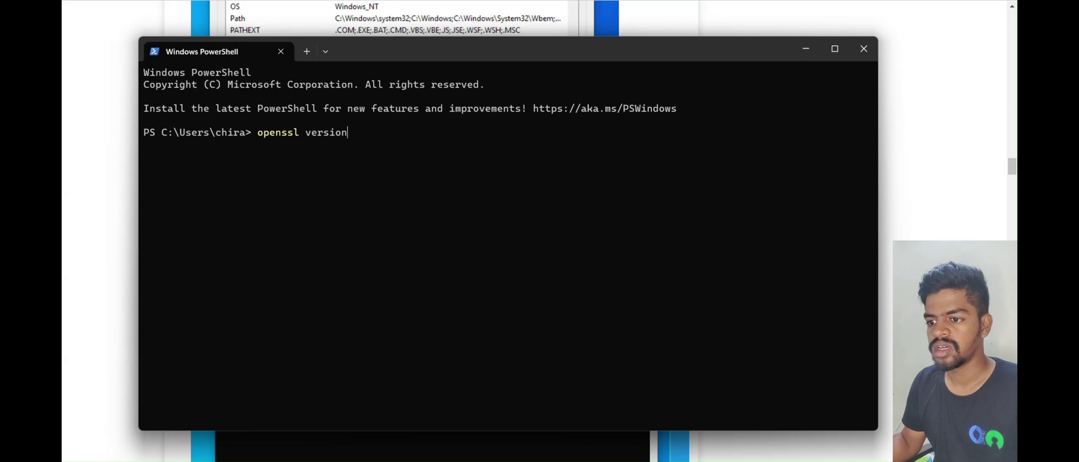
{"action": "key", "text": "Return"}
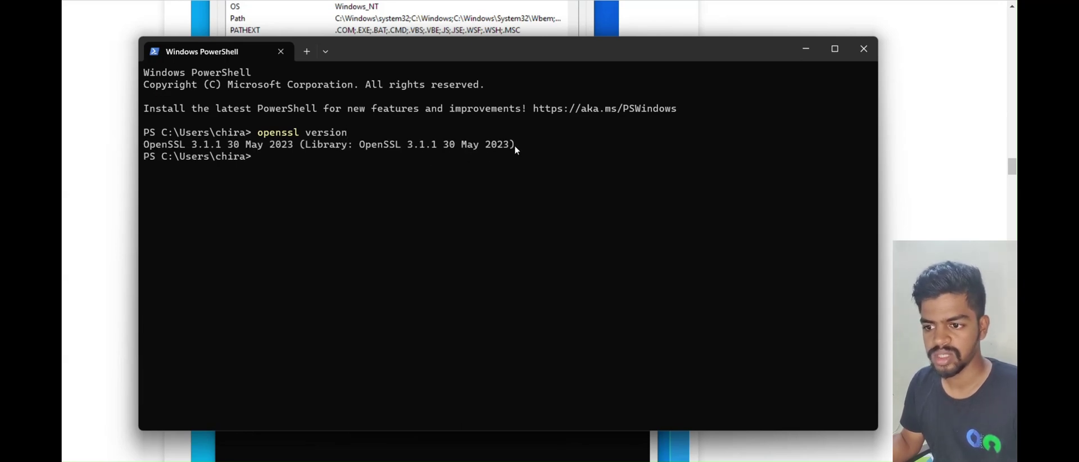
{"action": "left_click_drag", "start_coordinate": [512, 146], "coordinate": [189, 152]}
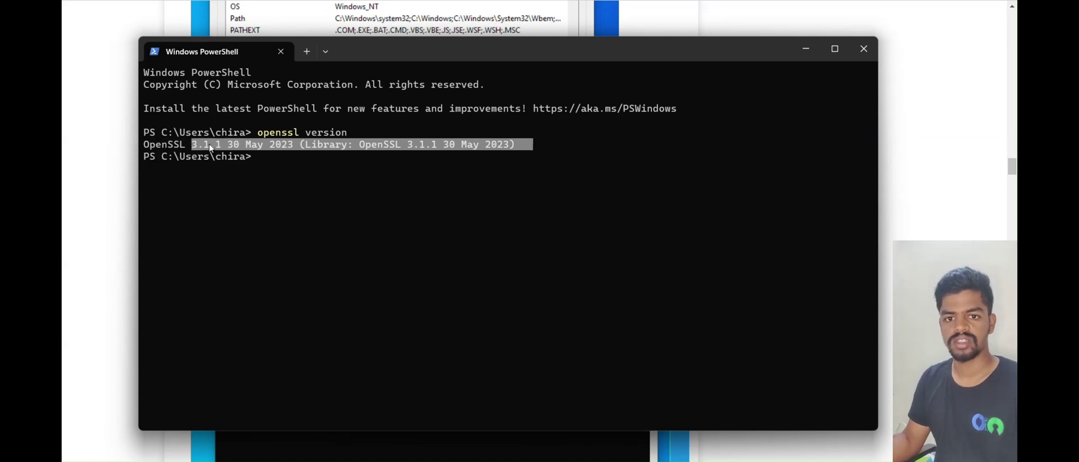
{"action": "left_click", "coordinate": [214, 147]}
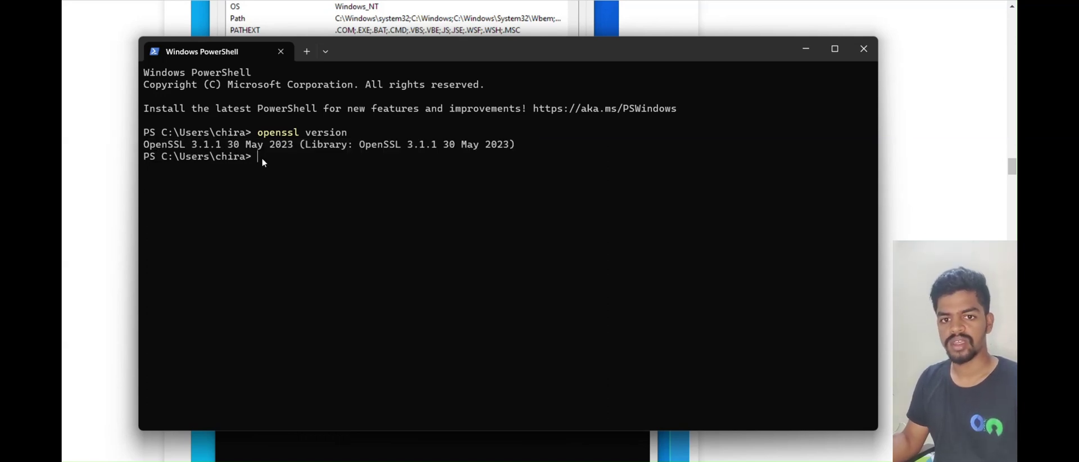